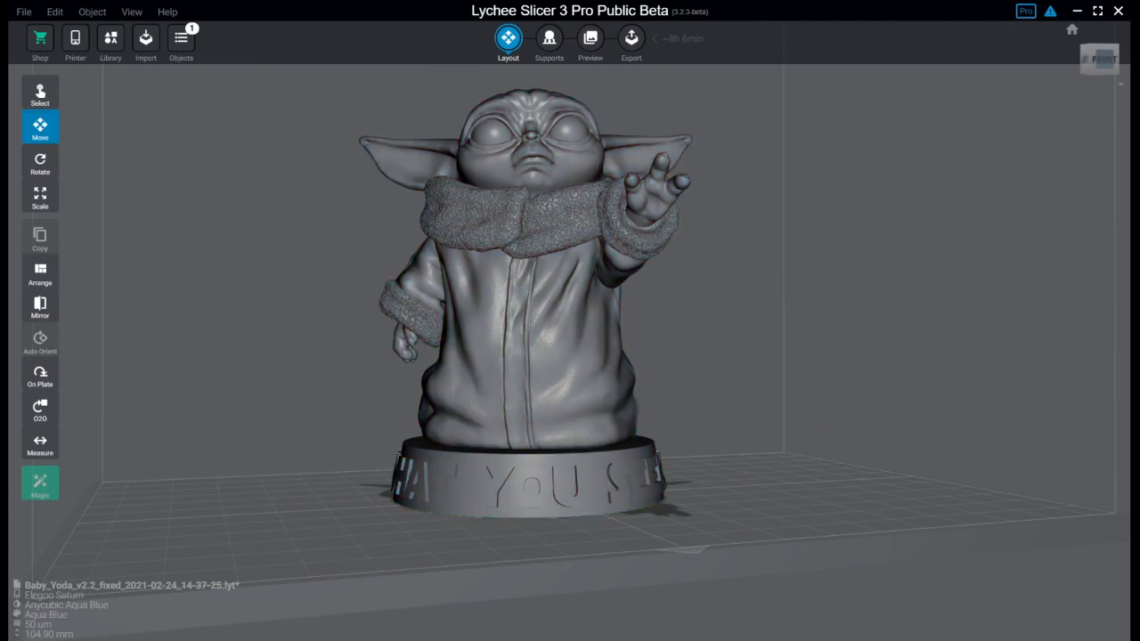
key(ctrl+a)
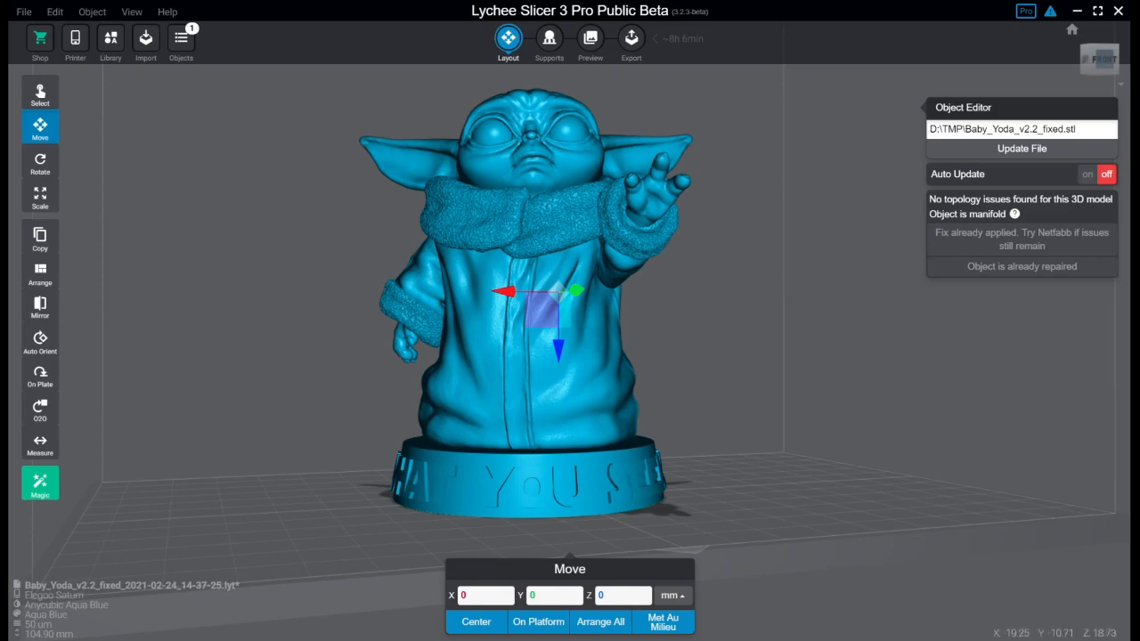
drag(801, 409, 631, 391)
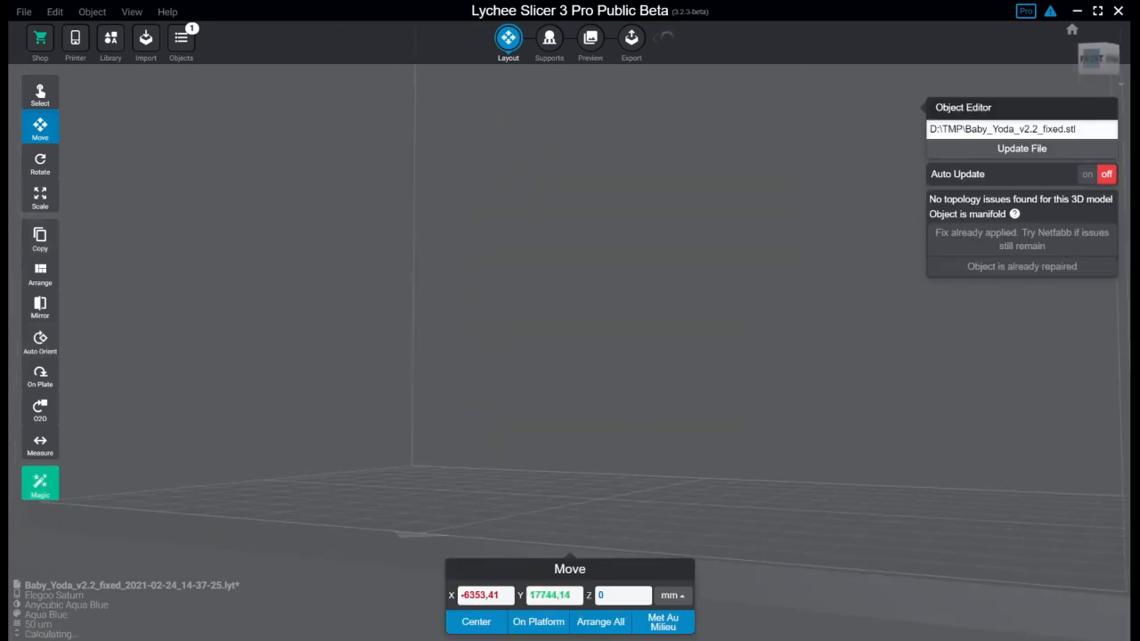
key(ctrl+z)
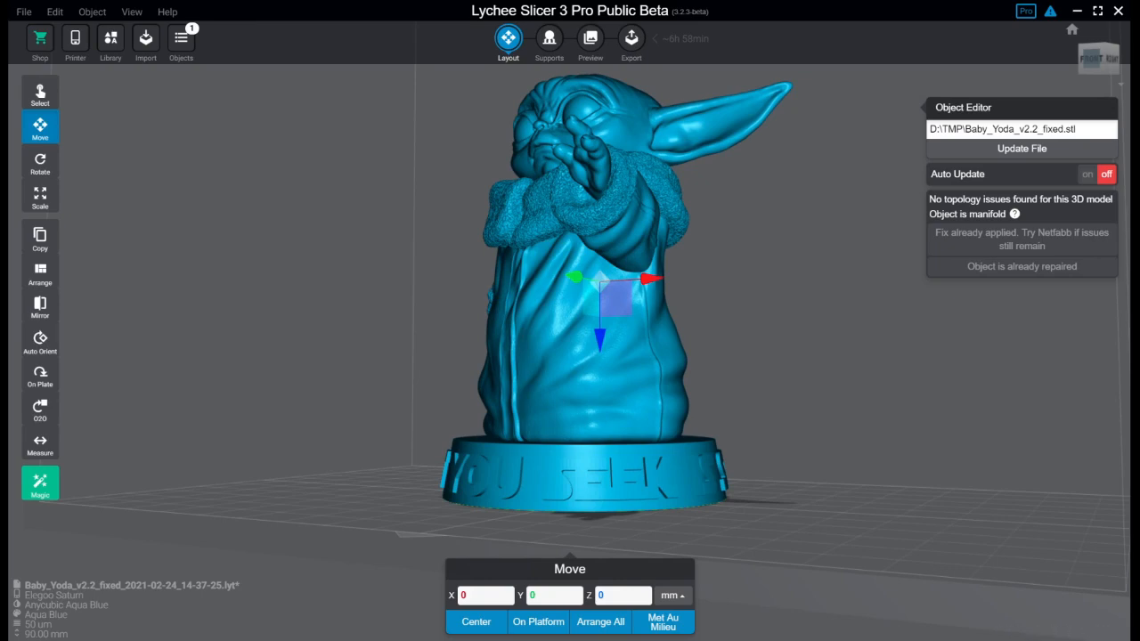
click(789, 403)
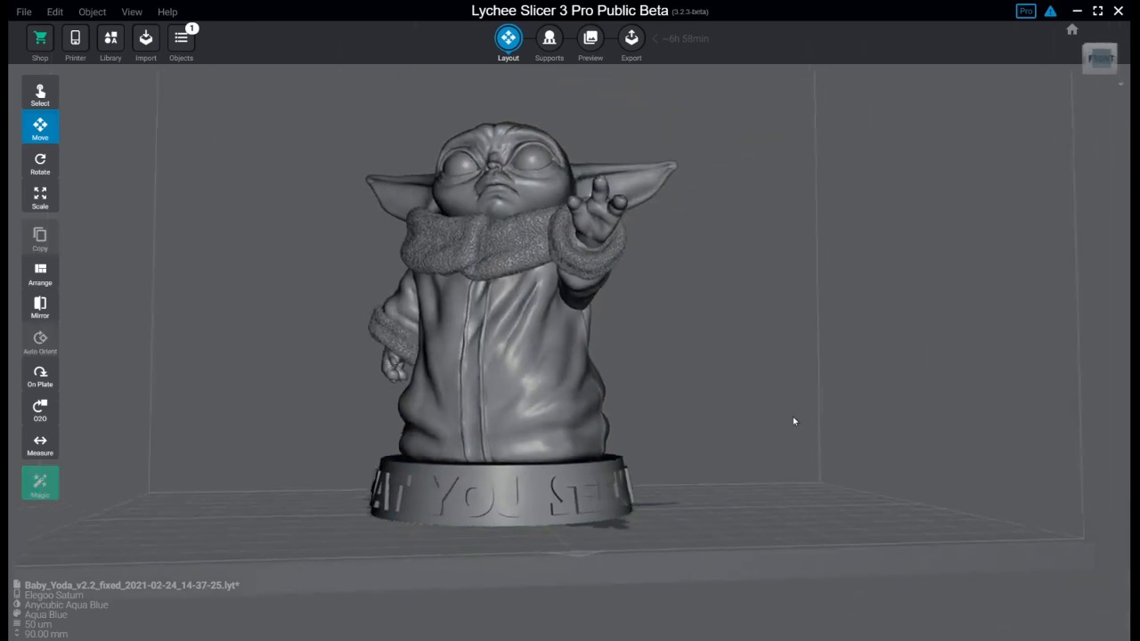
Tilt the Baby Yoda figure to -45° about X and turn it to about -87° about Z
click(515, 410)
right_drag(590, 428, 706, 431)
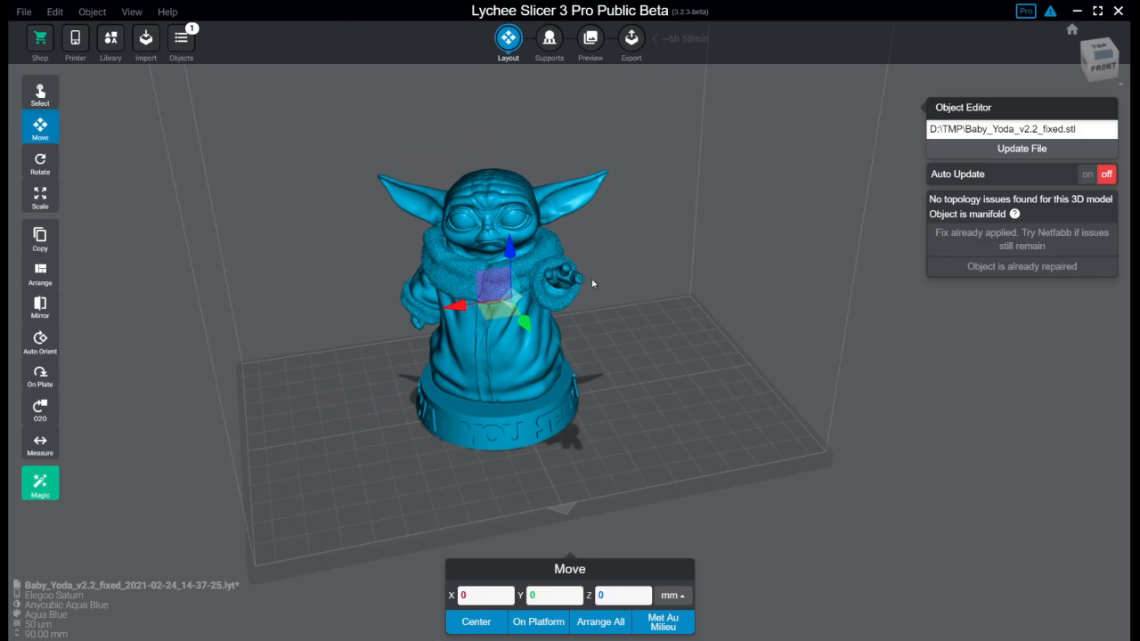
drag(591, 279, 581, 279)
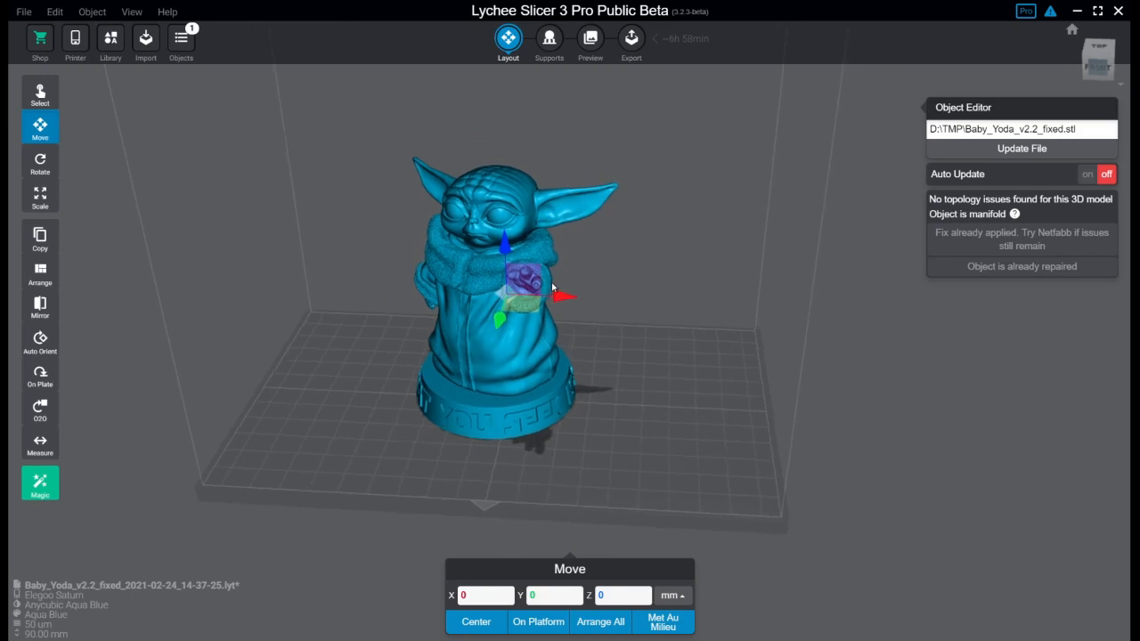
drag(538, 288, 497, 324)
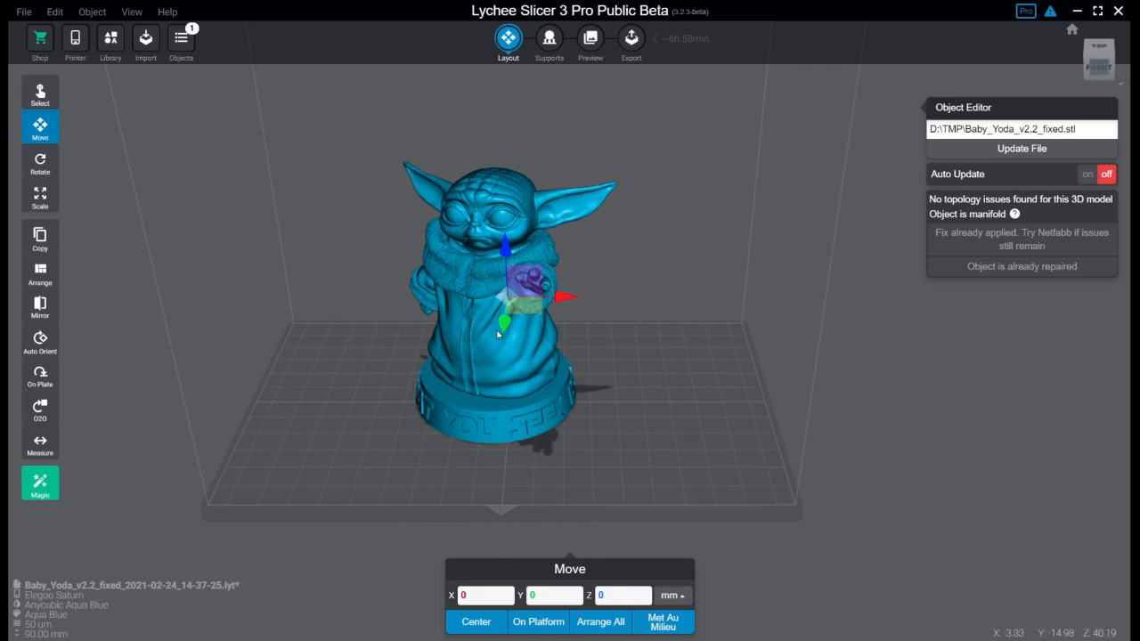
mouse_move(504, 339)
mouse_down()
mouse_move(548, 338)
mouse_move(504, 339)
mouse_up()
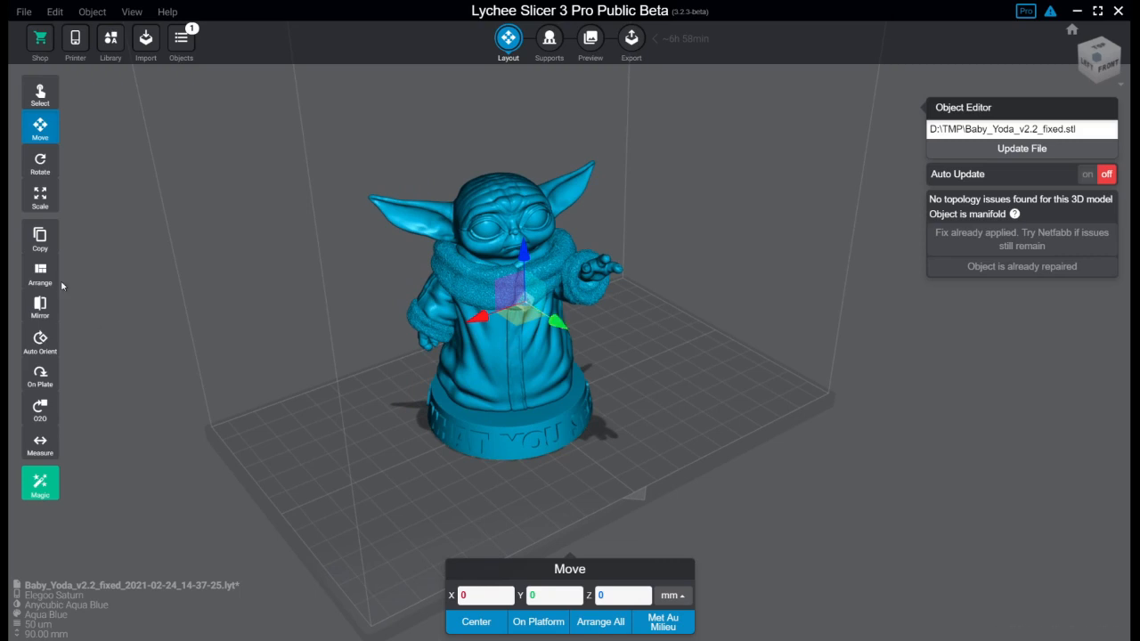
click(40, 162)
drag(641, 383, 606, 264)
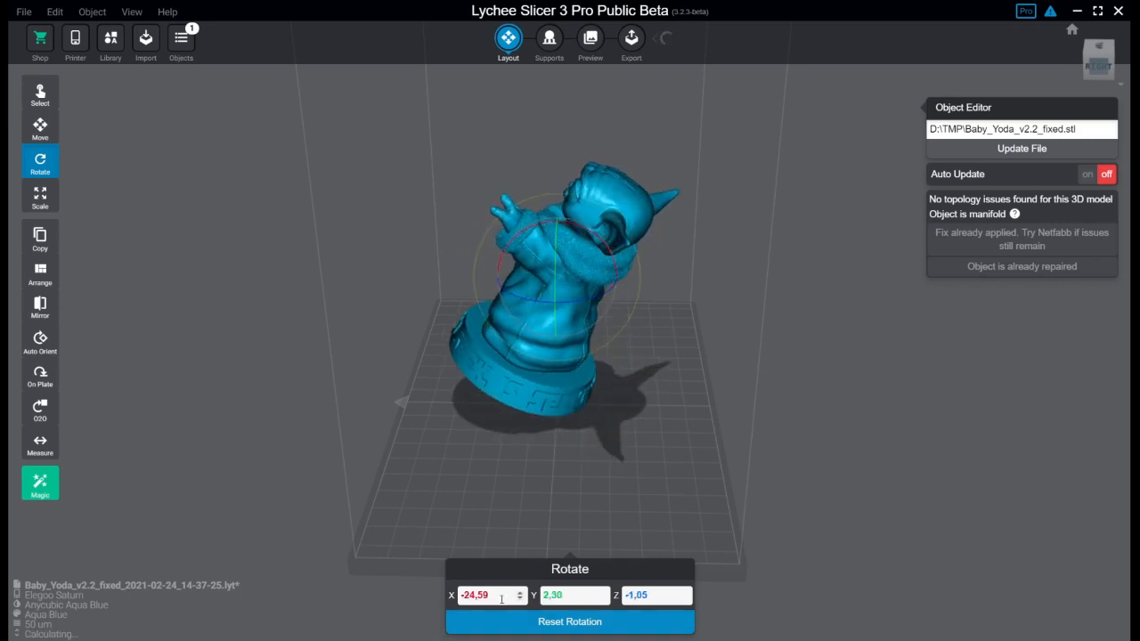
drag(486, 595, 461, 595)
text(45)
key(Return)
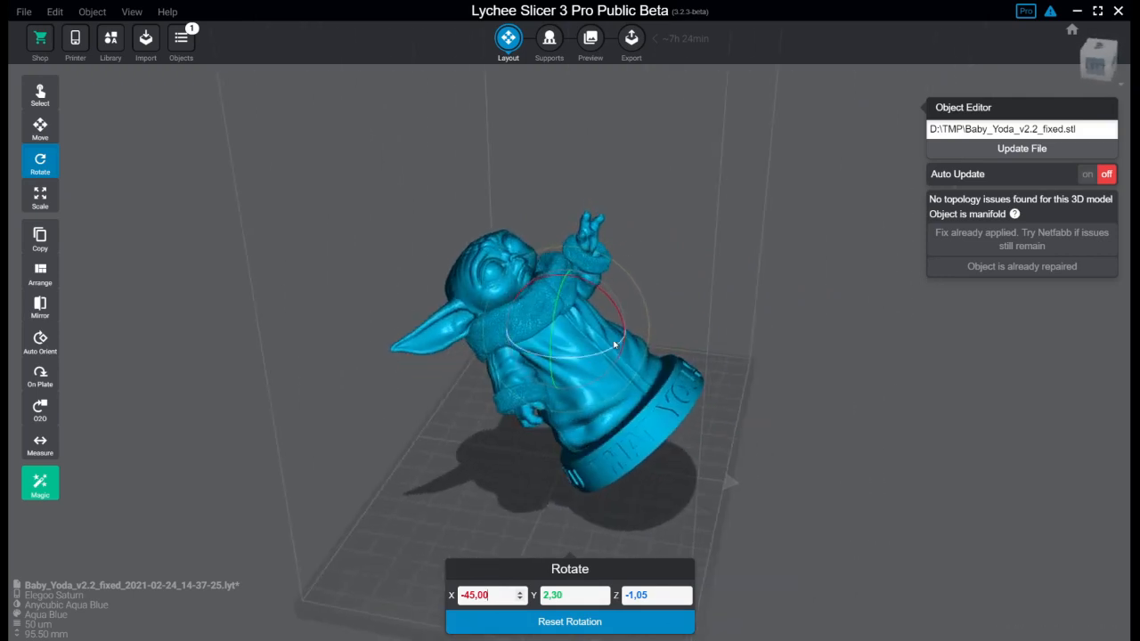
drag(615, 348, 607, 451)
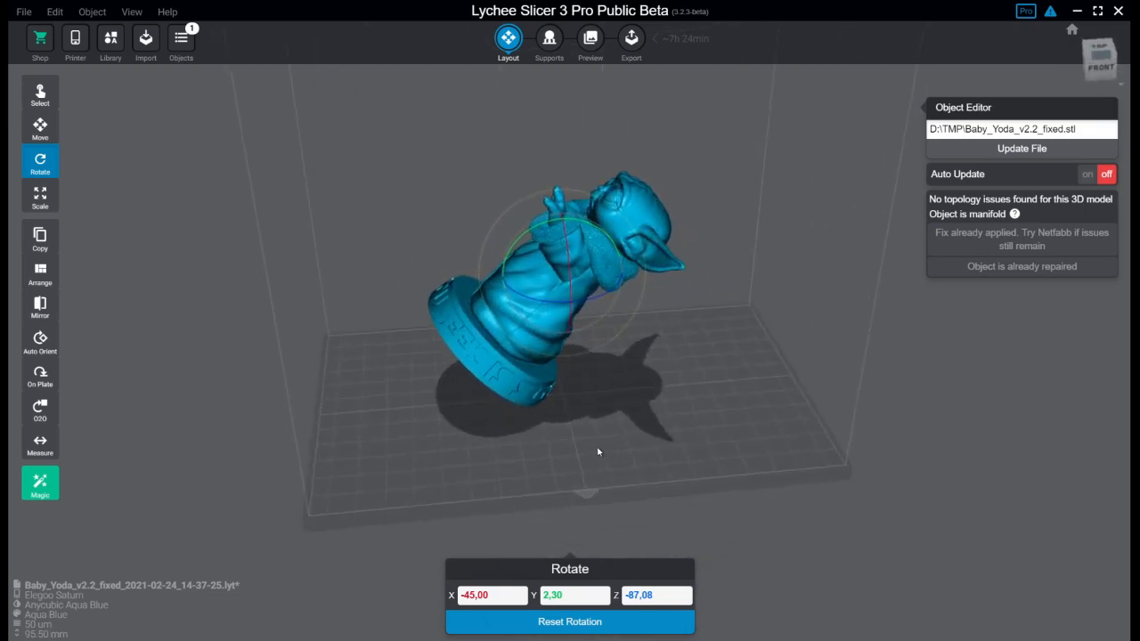
Raise the tilted figure above the build plate by setting its Z position to 10 mm
click(40, 126)
drag(365, 235, 529, 327)
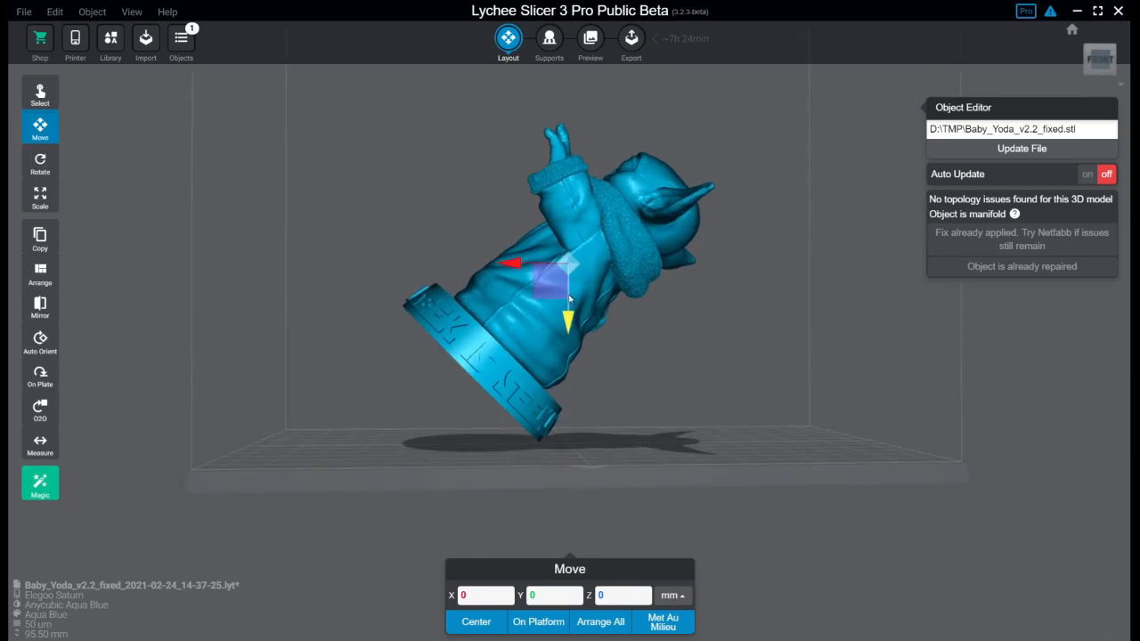
drag(568, 301, 551, 339)
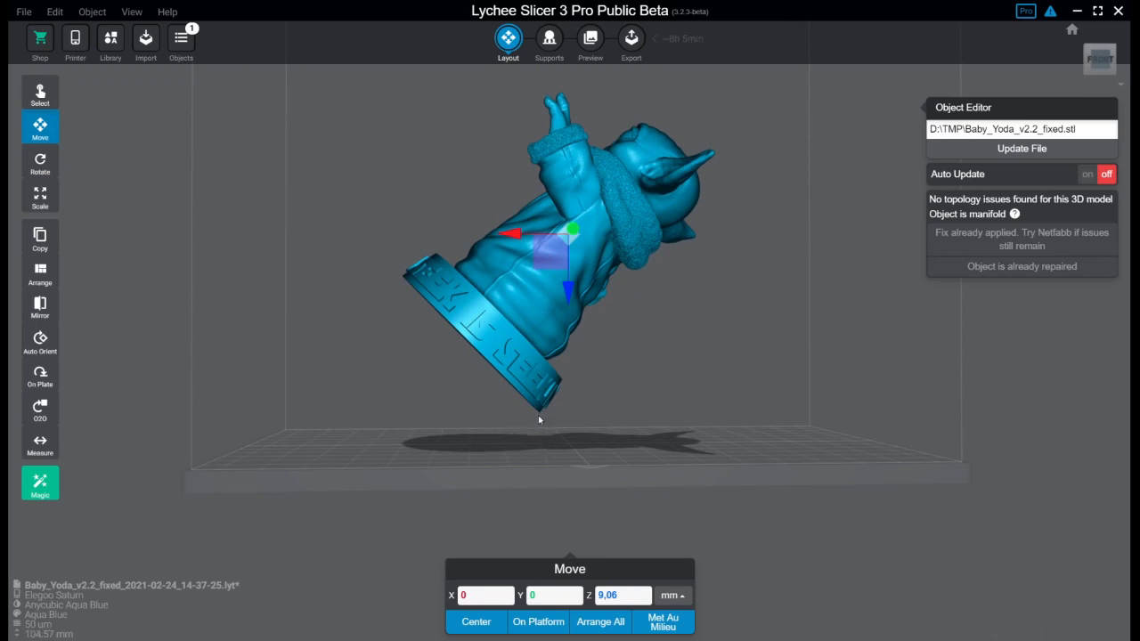
double_click(602, 595)
text(100)
key(BackSpace)
key(Return)
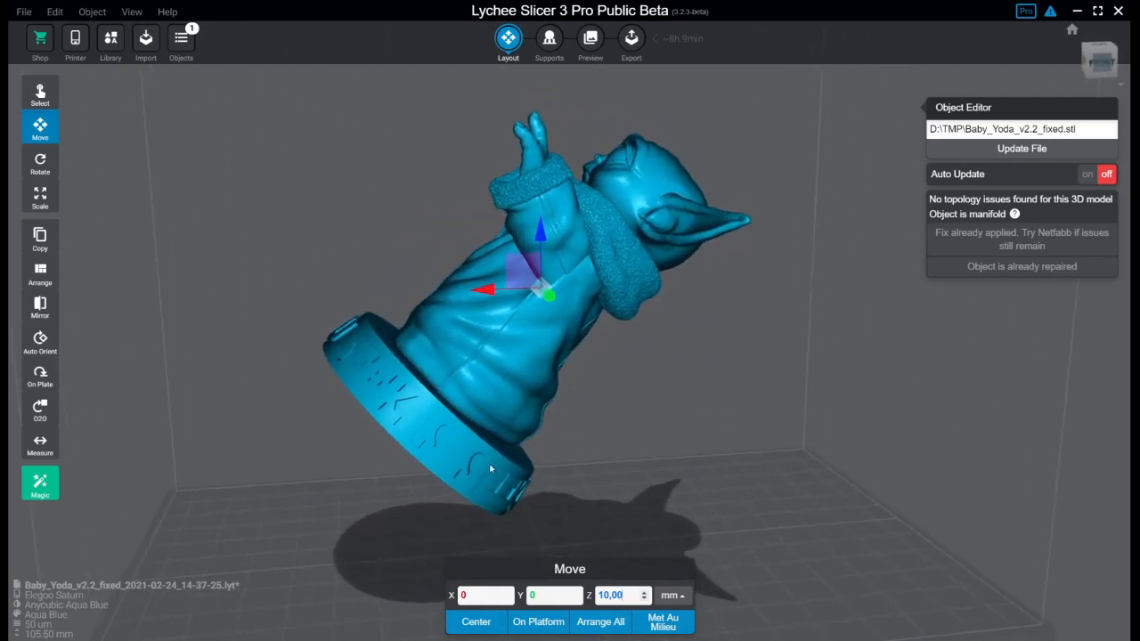
Switch to support preparation and search the figure for islands at Normal accuracy
right_drag(430, 271, 348, 316)
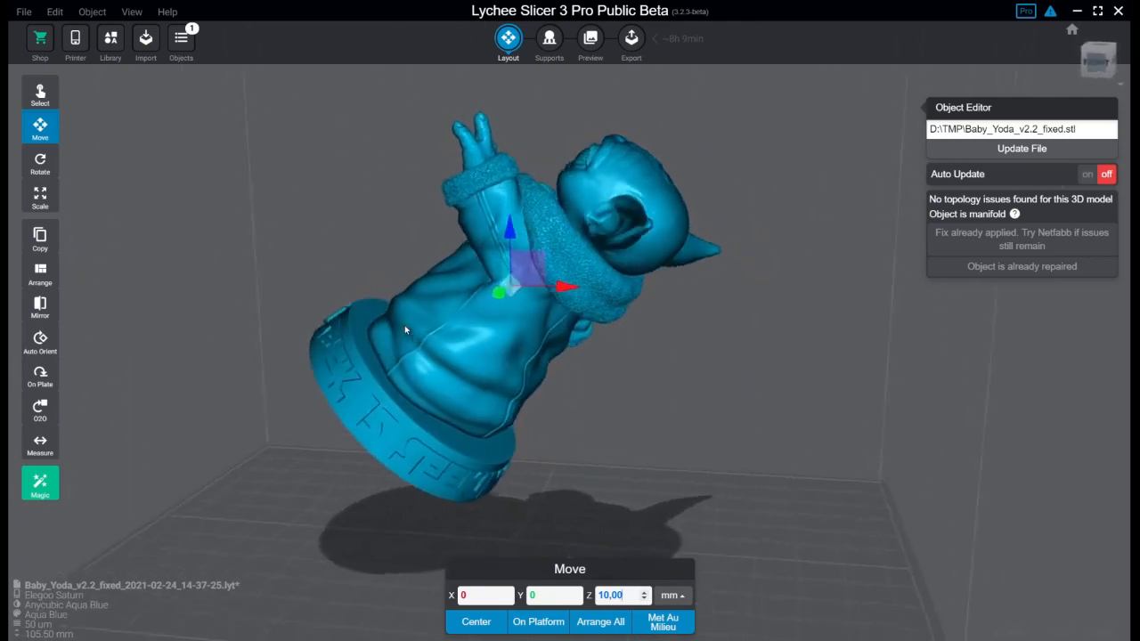
click(548, 42)
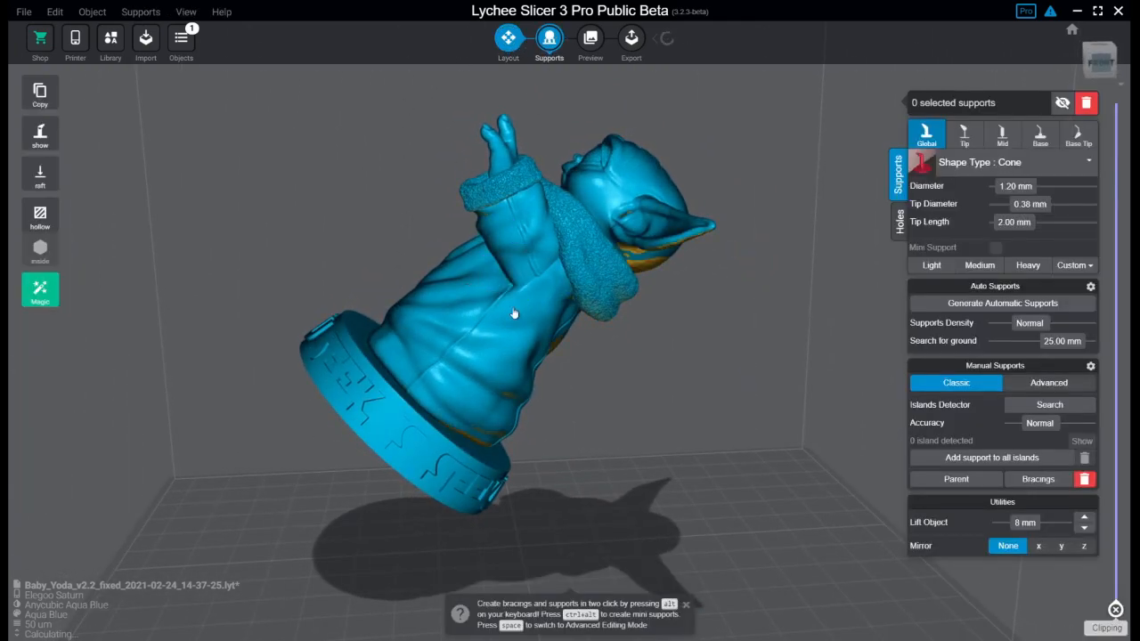
key(Tab)
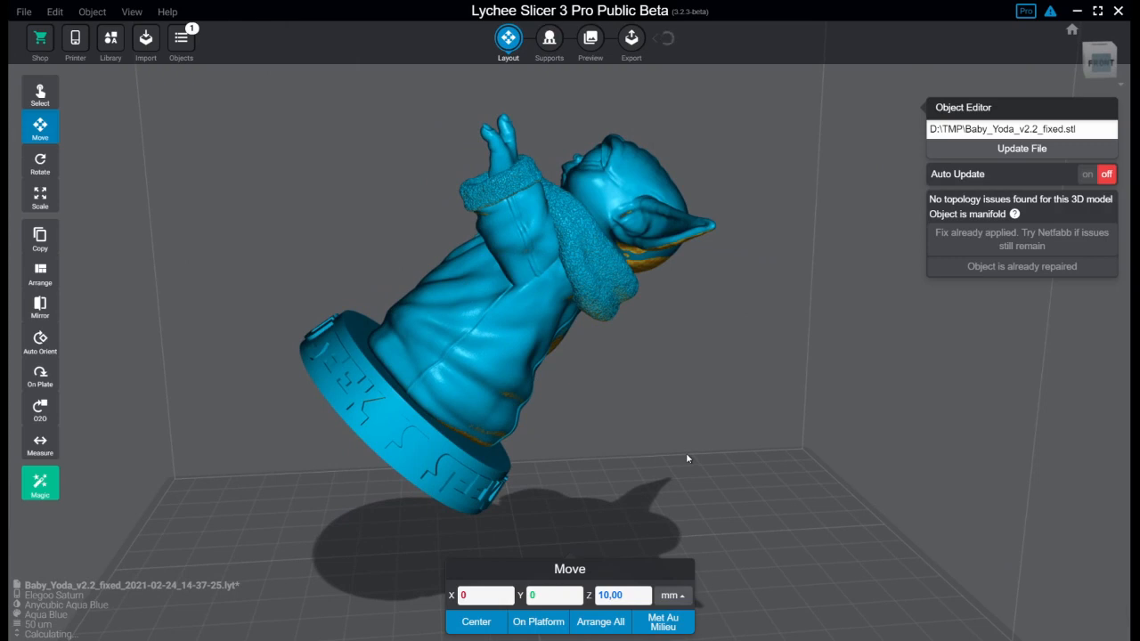
click(556, 40)
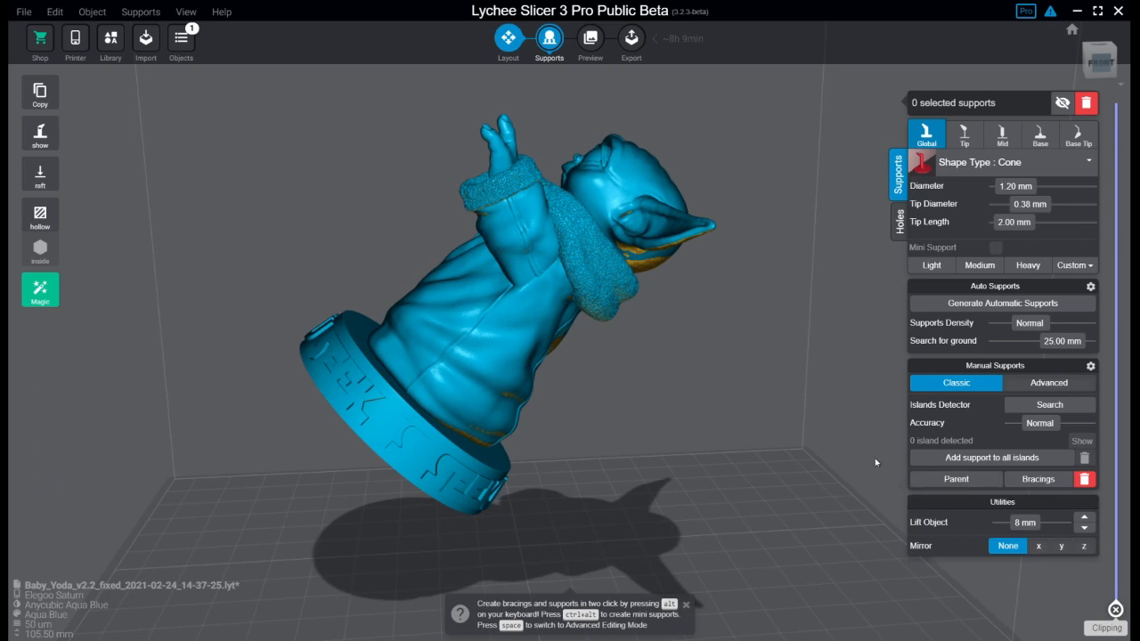
click(1073, 406)
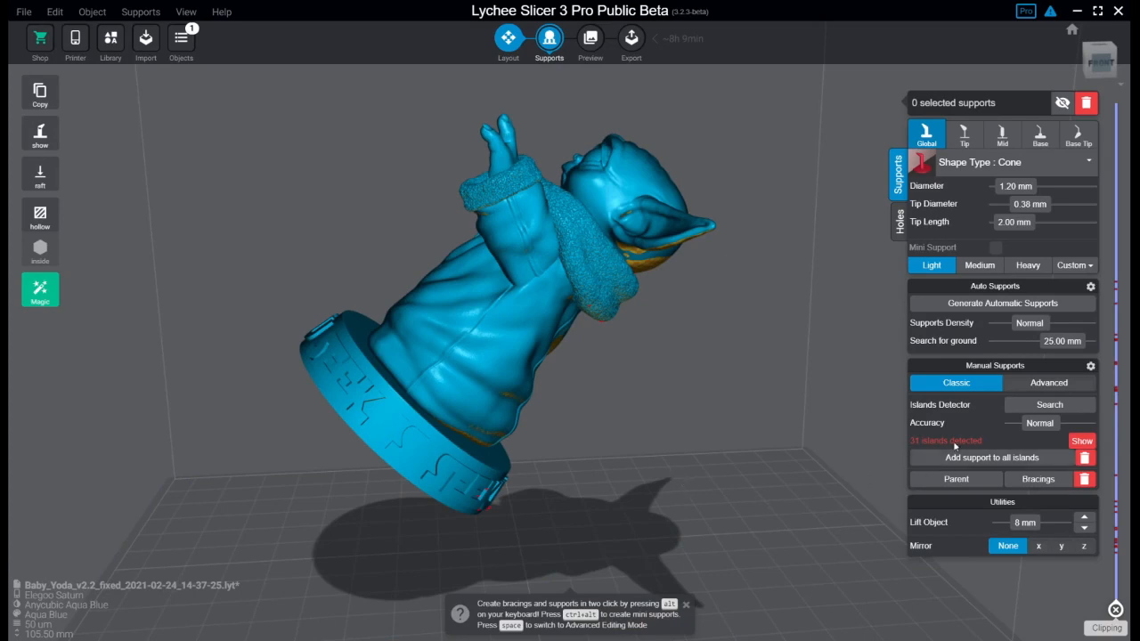
Inspect the islands on the figure's underside and add light supports to all of them
right_drag(707, 452, 687, 452)
key(Down)
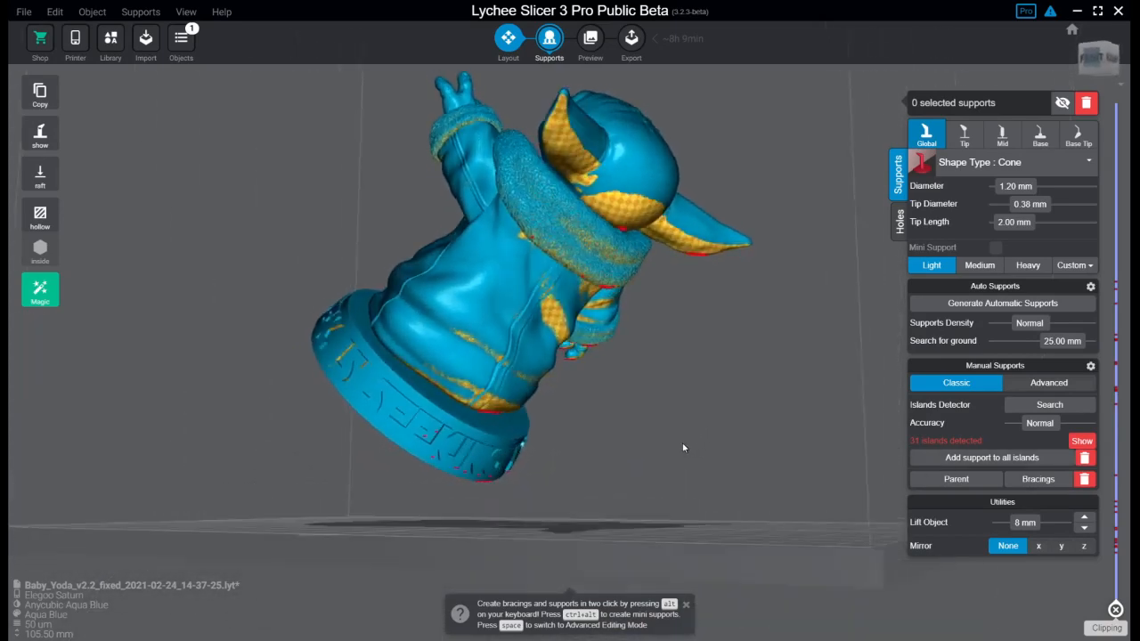
key(Left)
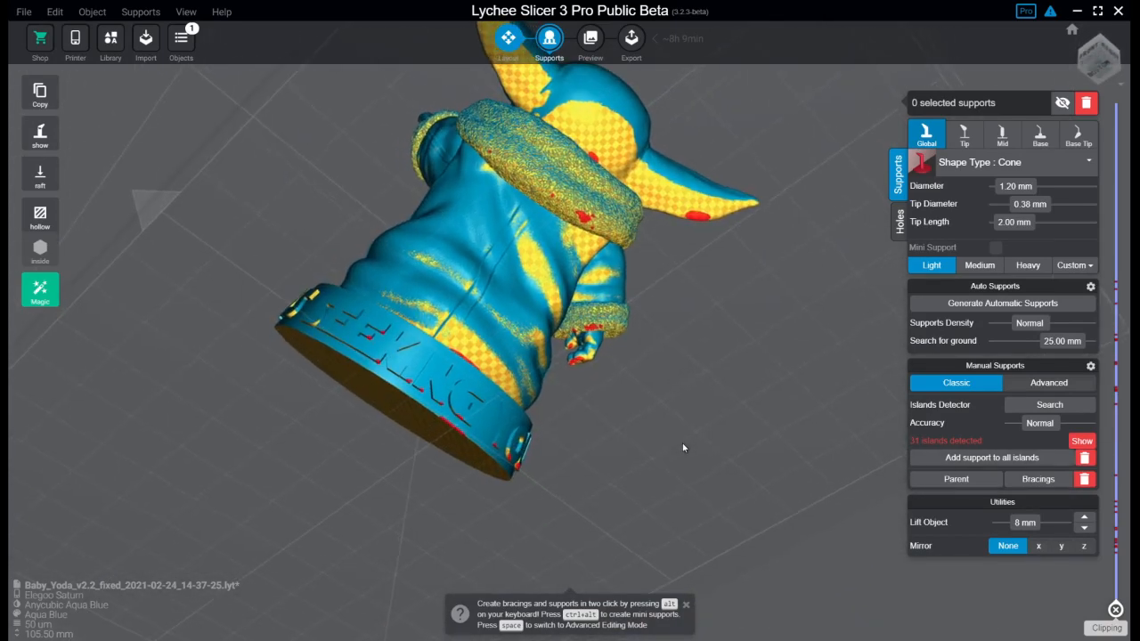
key(Up)
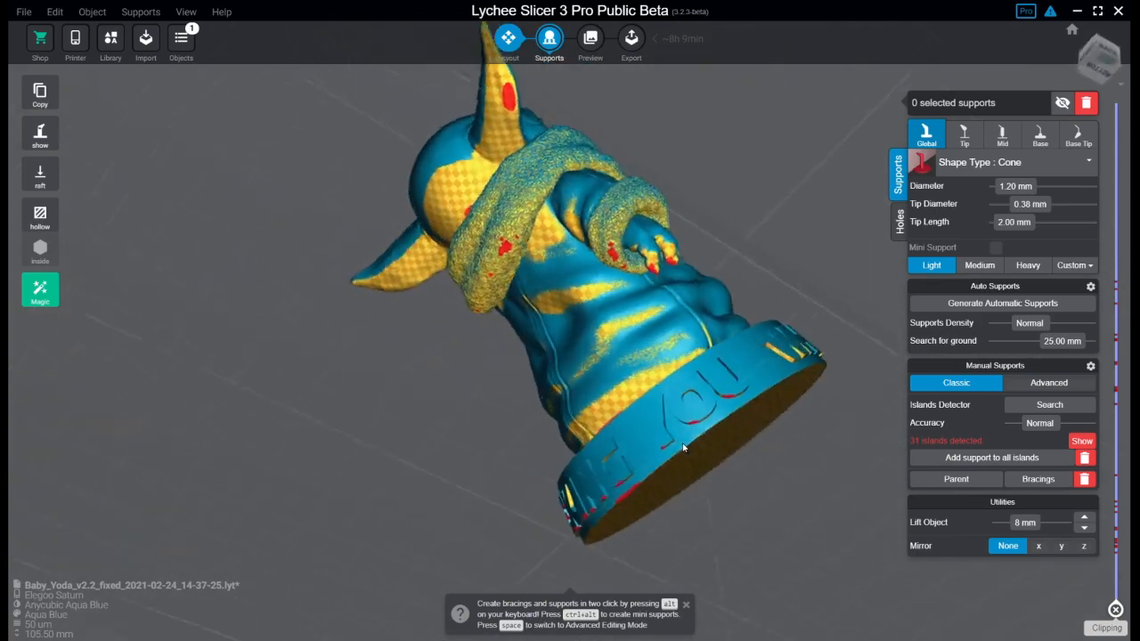
key(Up)
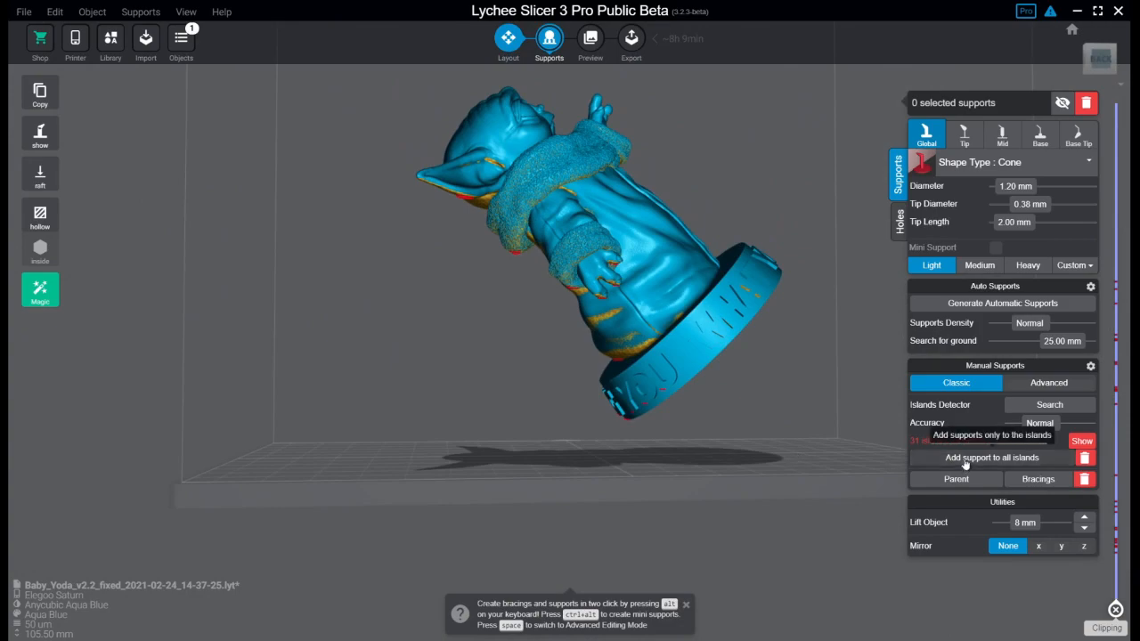
click(965, 460)
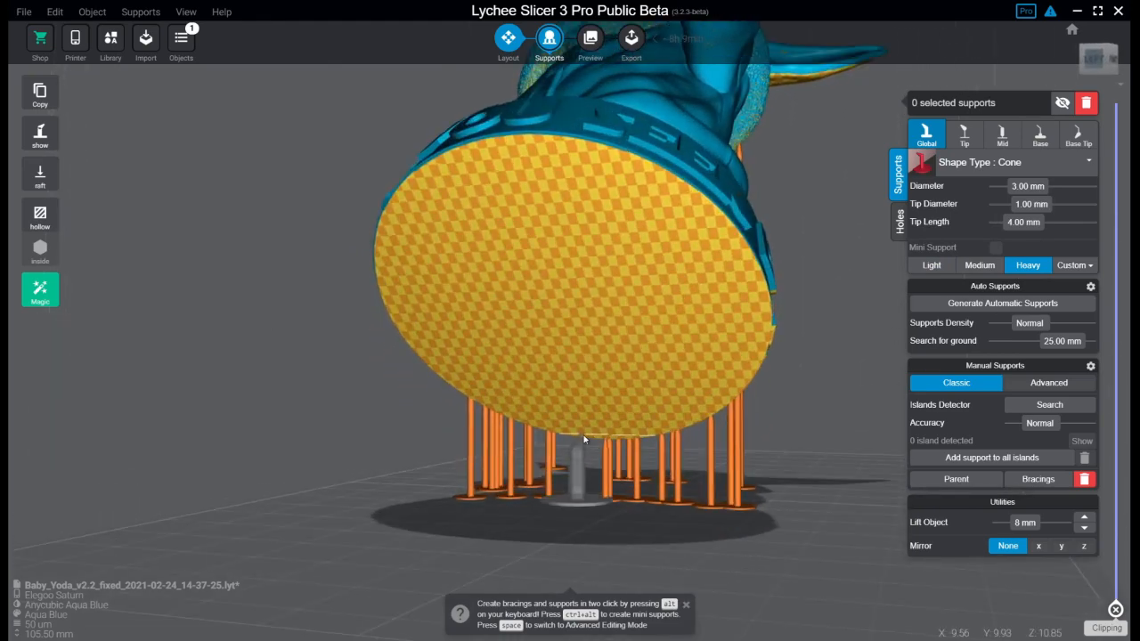
Place a row of heavy cone supports along the lowest edge of the figure's flat base
click(629, 441)
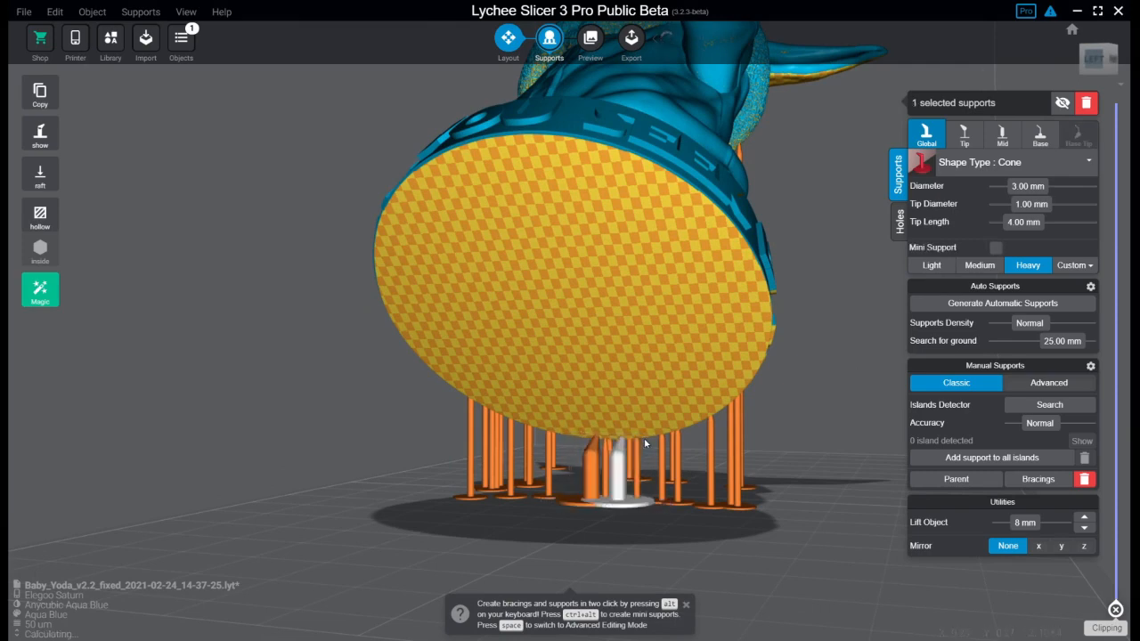
click(570, 438)
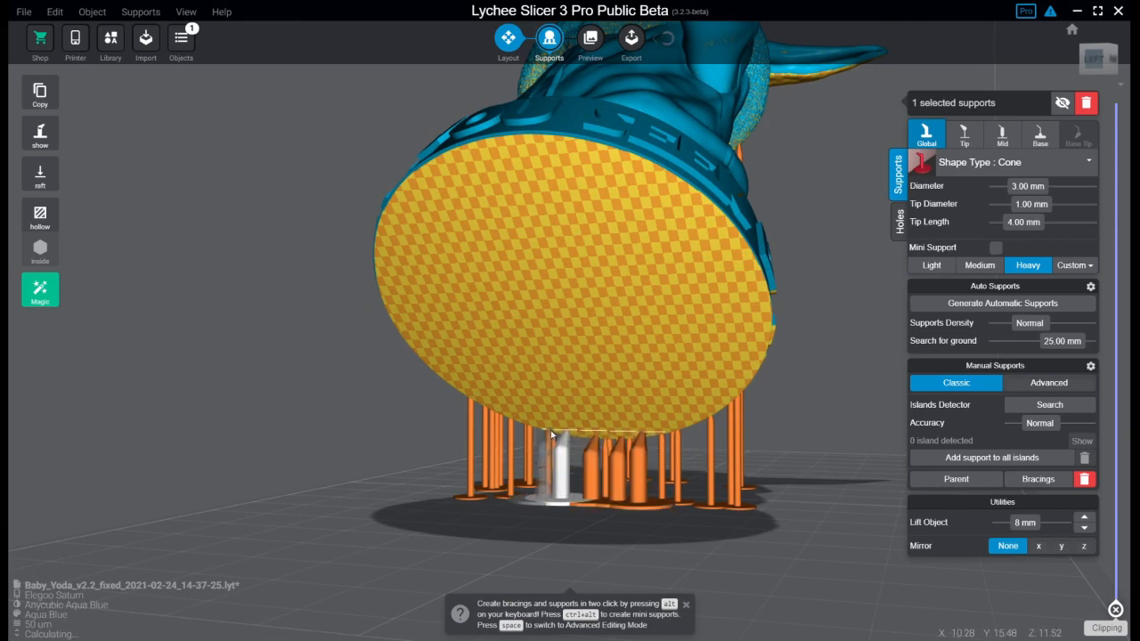
click(541, 427)
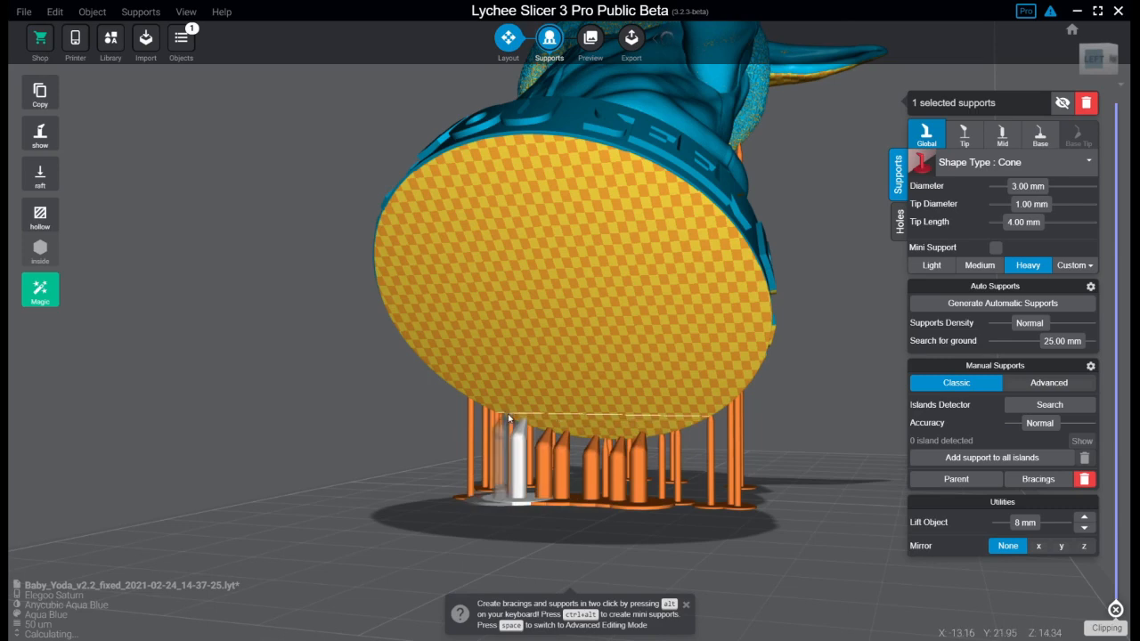
click(505, 416)
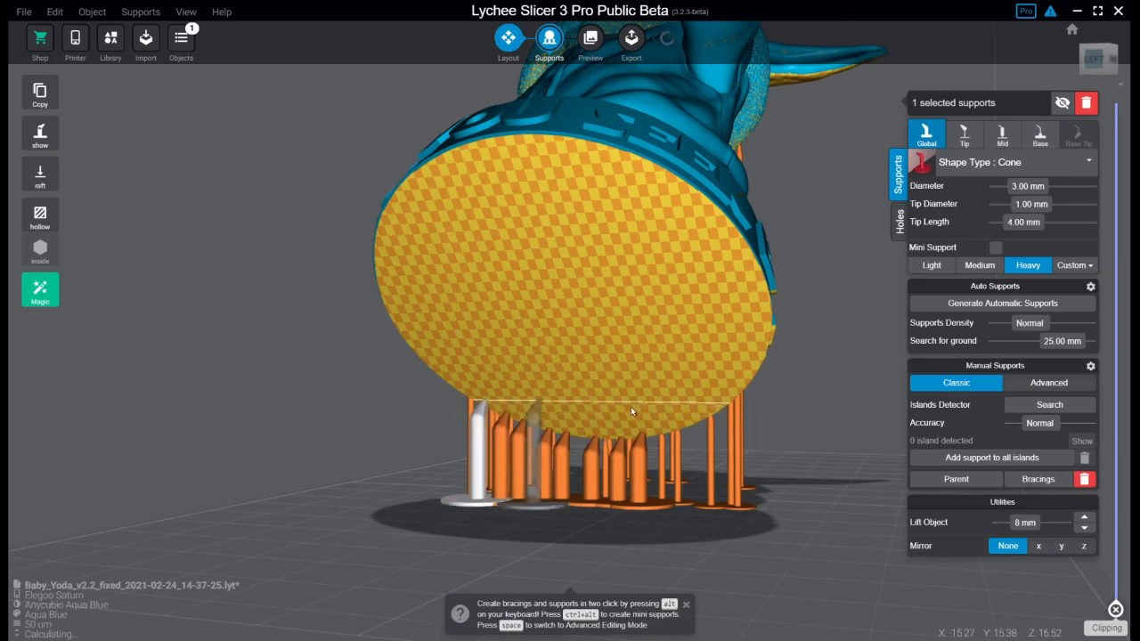
scroll(659, 432, up, 1)
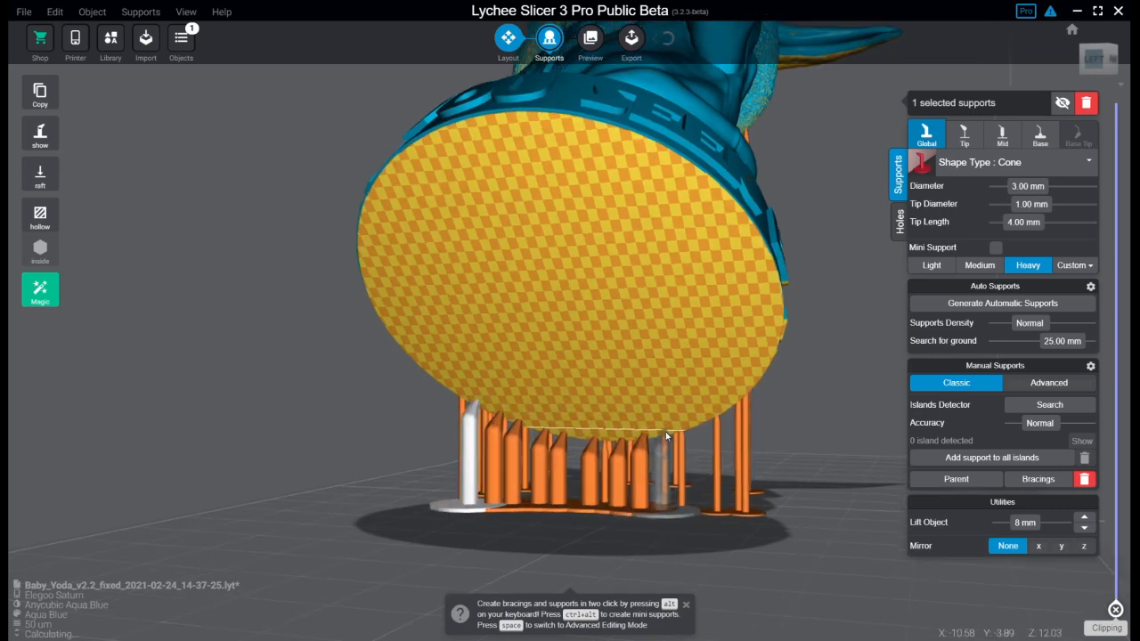
click(669, 434)
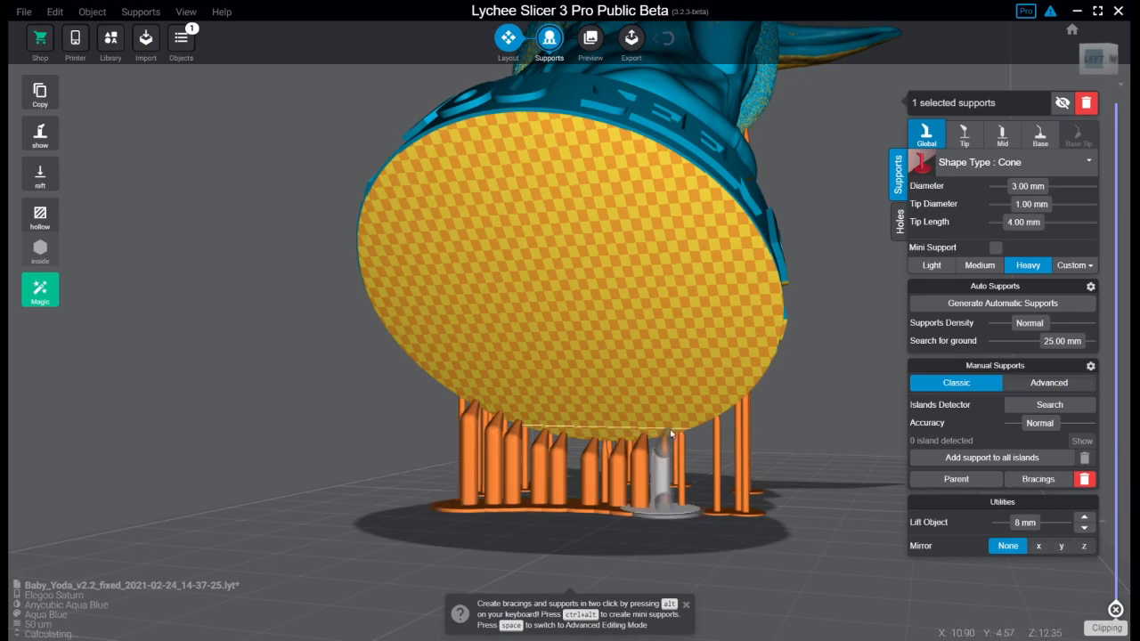
click(698, 432)
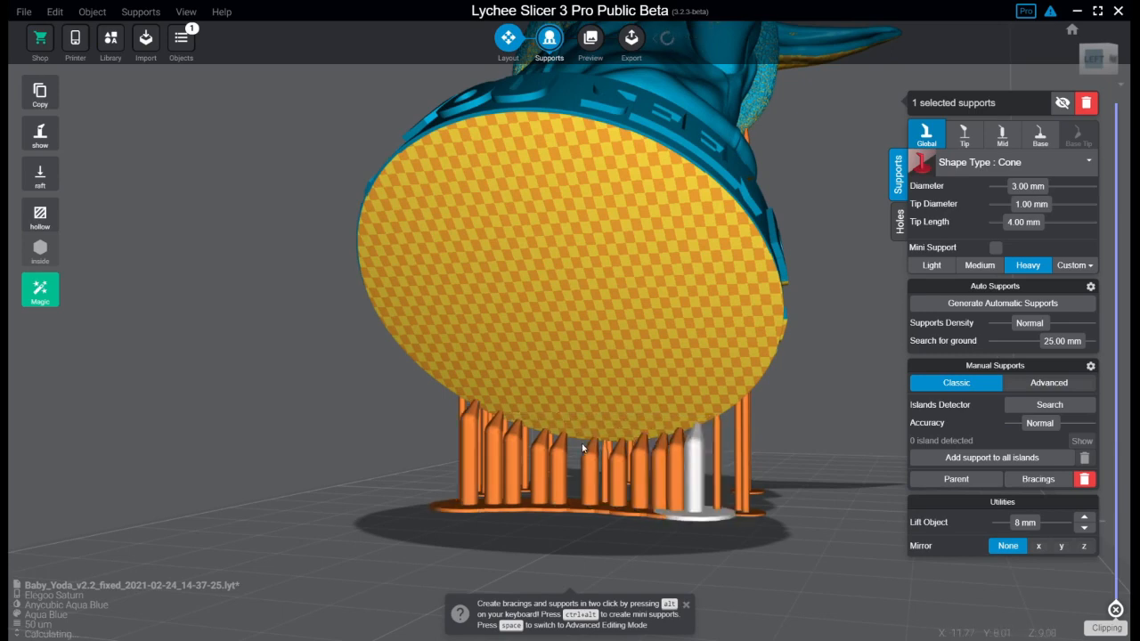
Fill the gaps near the base's lowest edge with more heavy supports and extend the row at its ends
right_drag(581, 441, 747, 471)
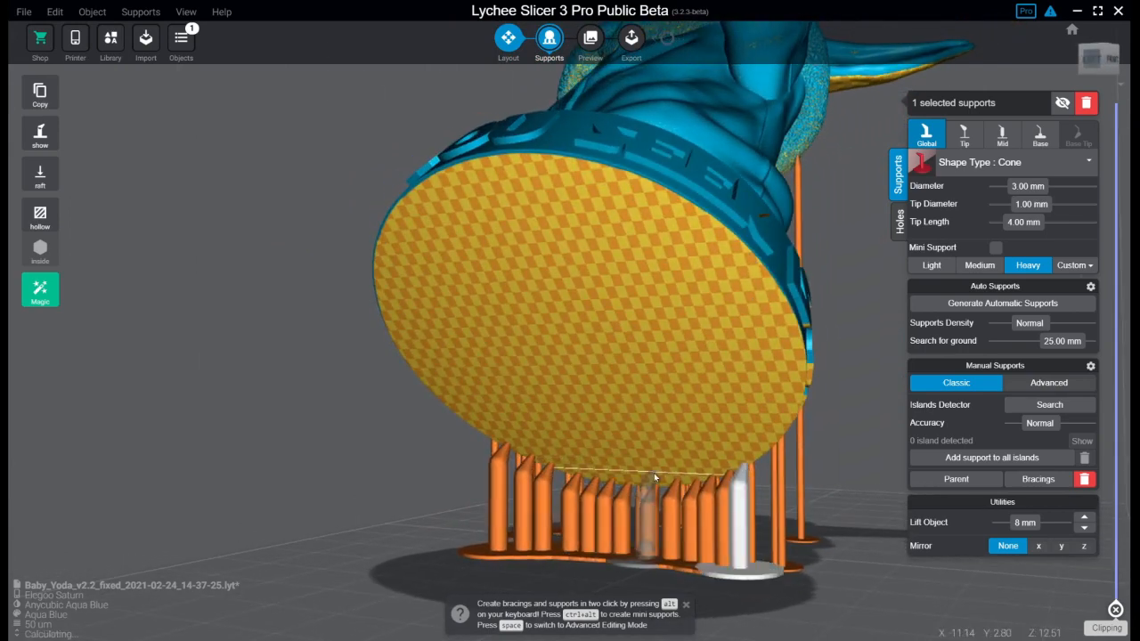
click(580, 466)
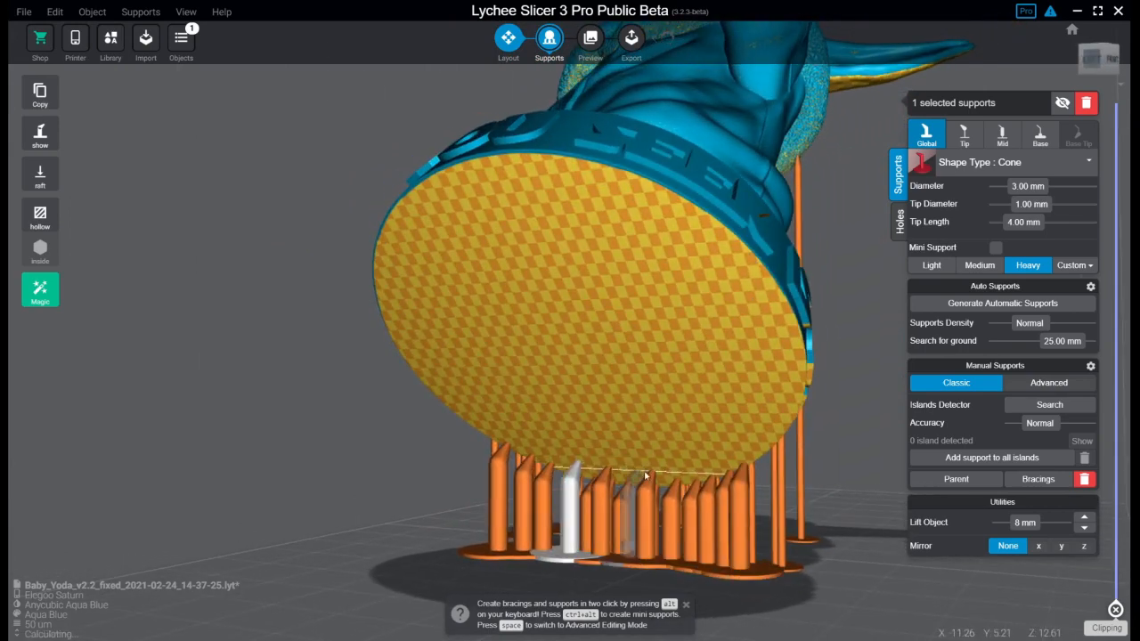
click(691, 465)
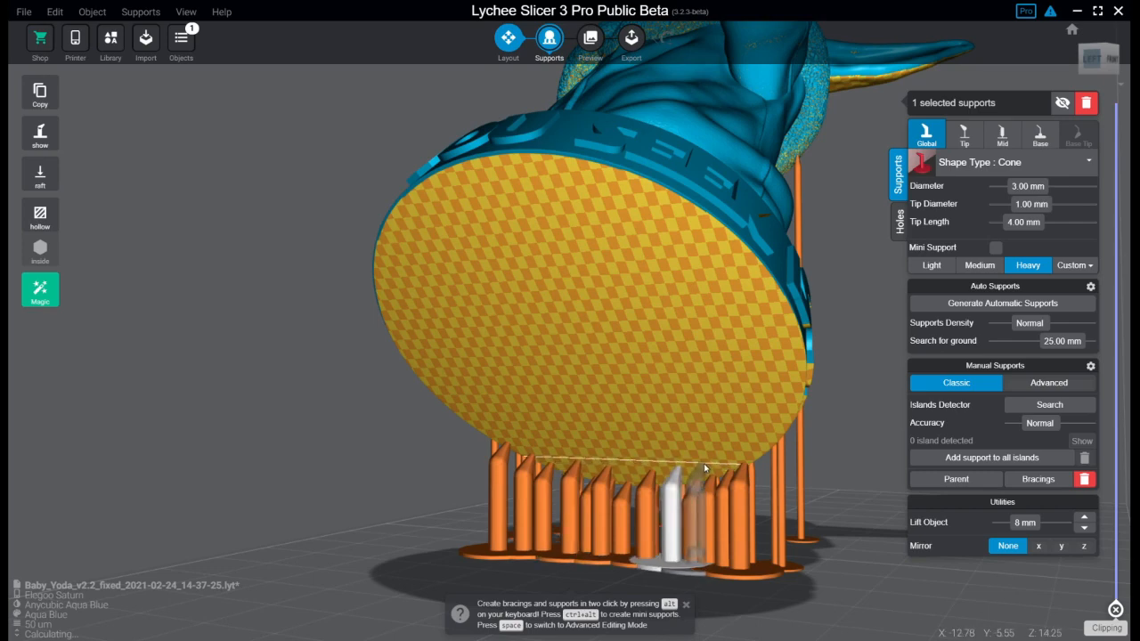
click(628, 466)
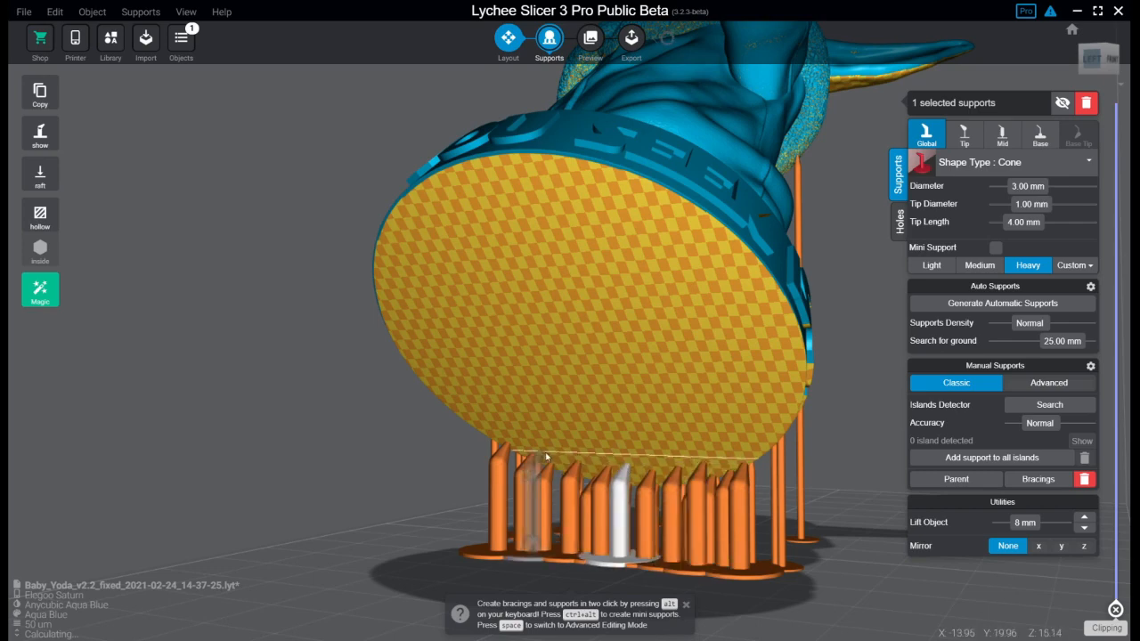
click(554, 456)
drag(642, 484, 638, 480)
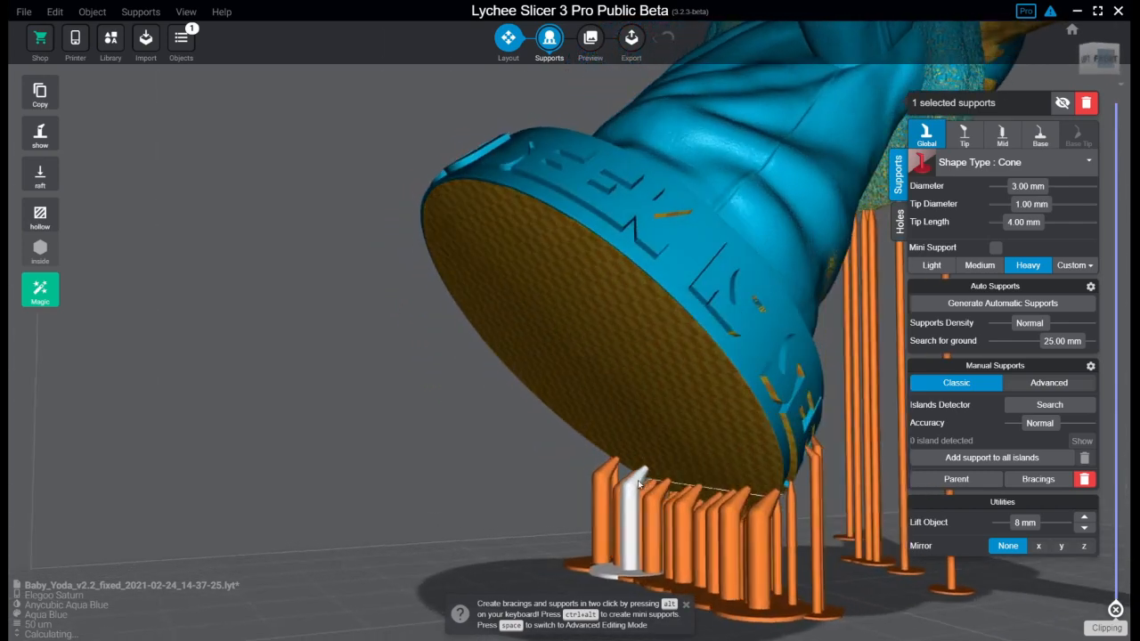
click(710, 559)
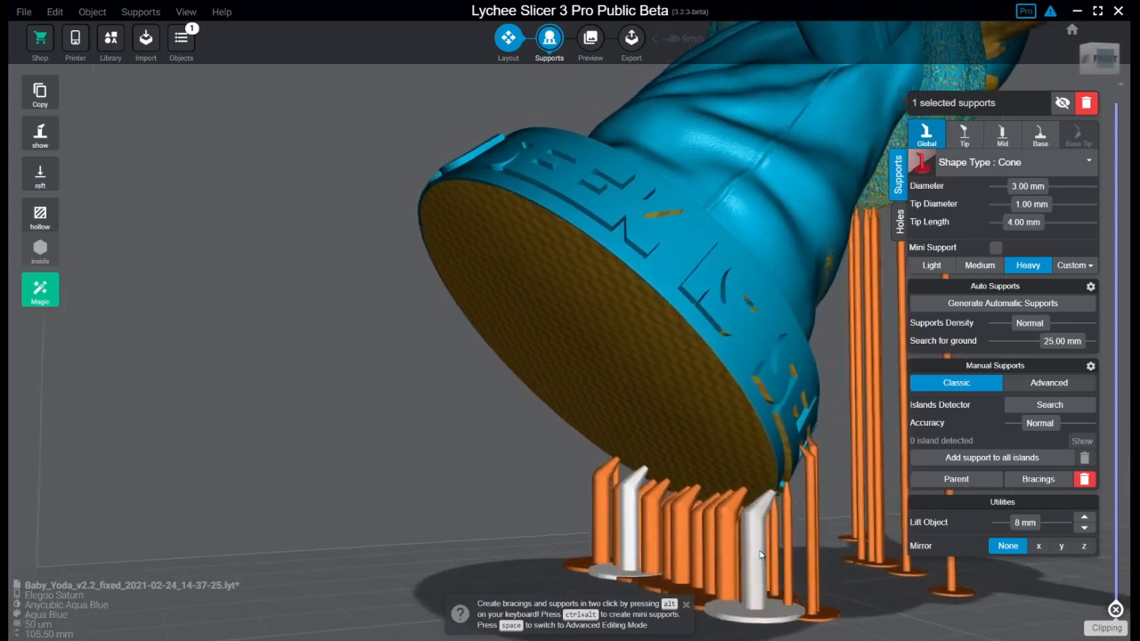
drag(712, 557, 770, 470)
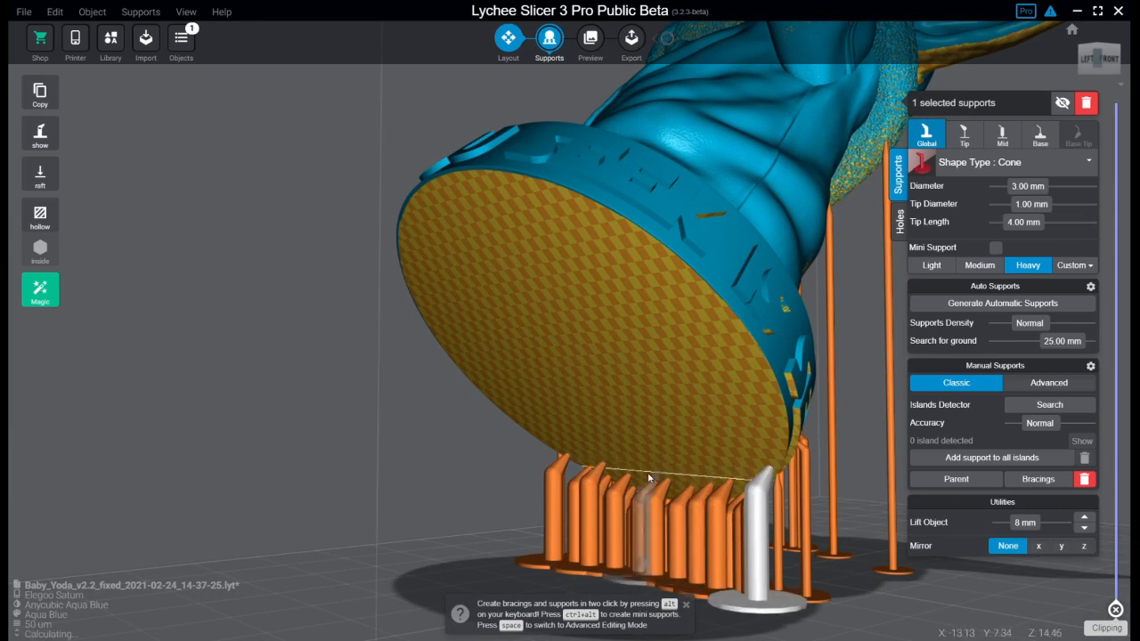
click(551, 446)
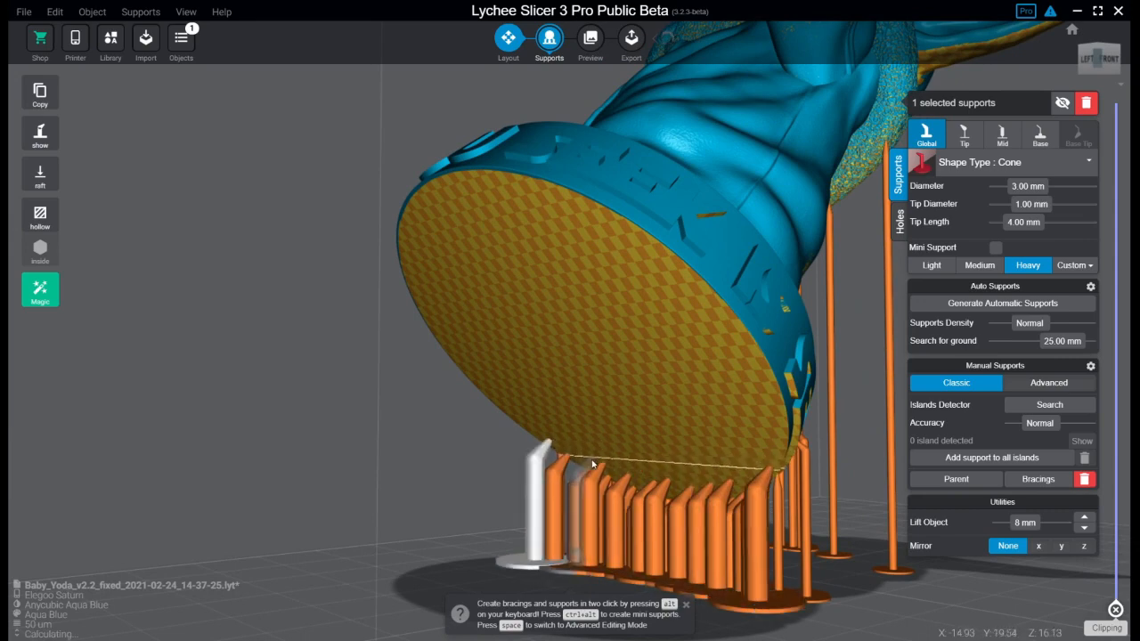
click(592, 463)
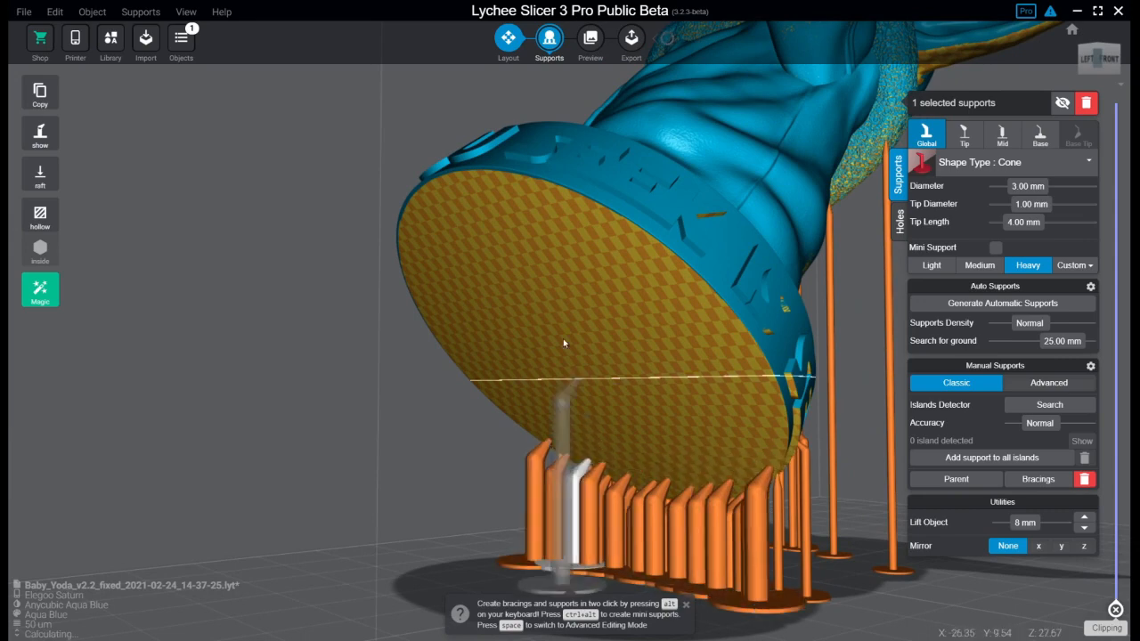
Place a row of tall heavy supports along the highest edge of the base's underside
click(447, 183)
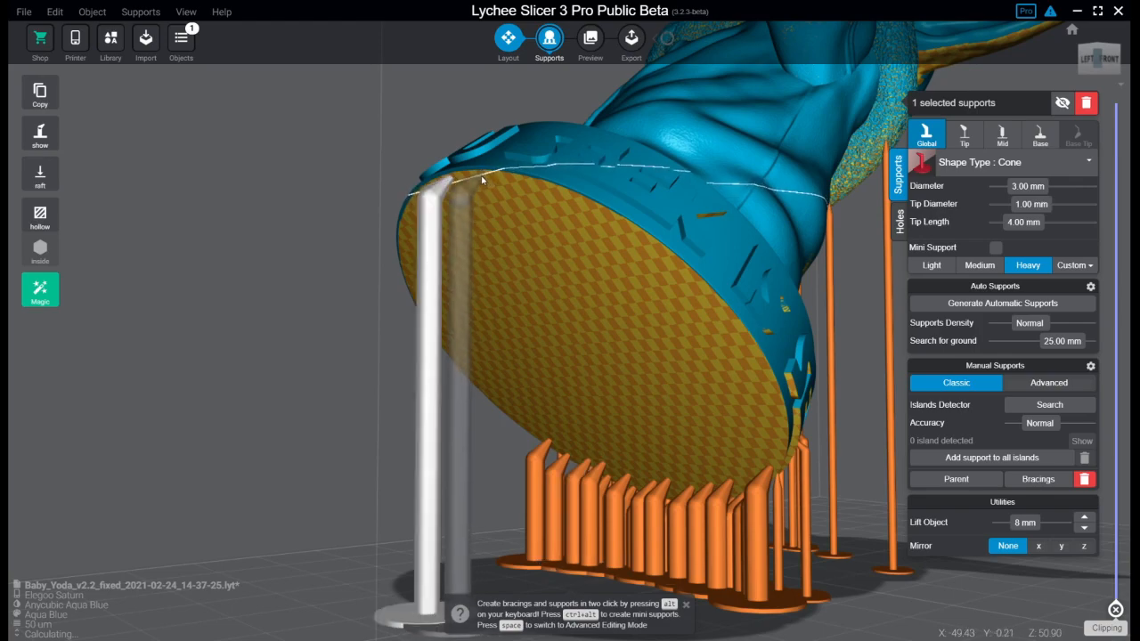
click(486, 177)
right_drag(516, 178, 554, 191)
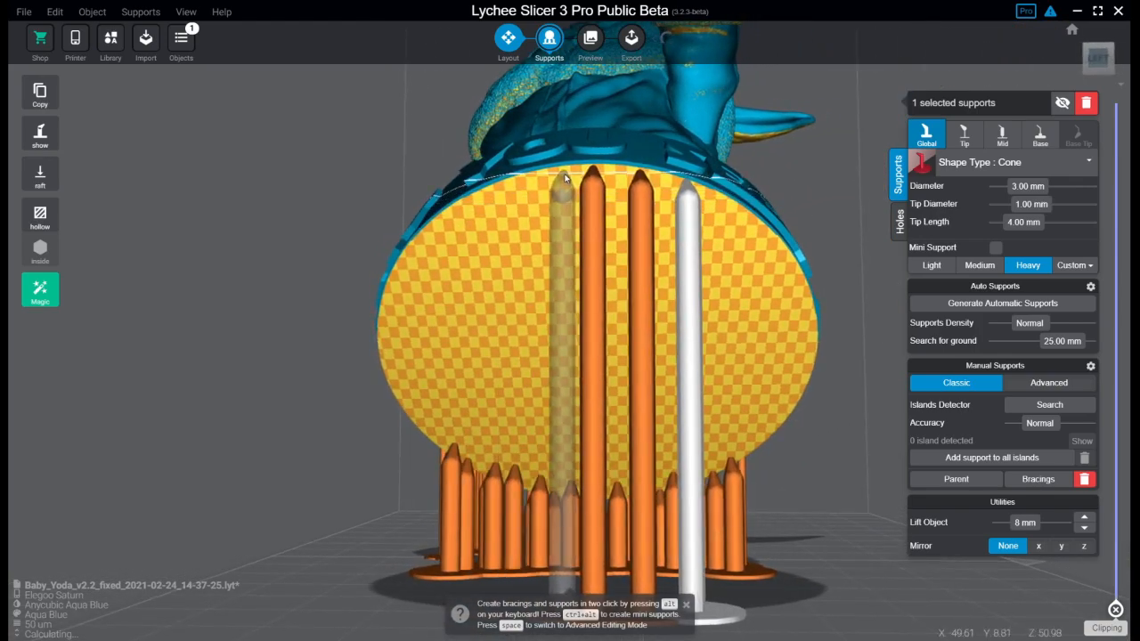
click(563, 178)
click(524, 185)
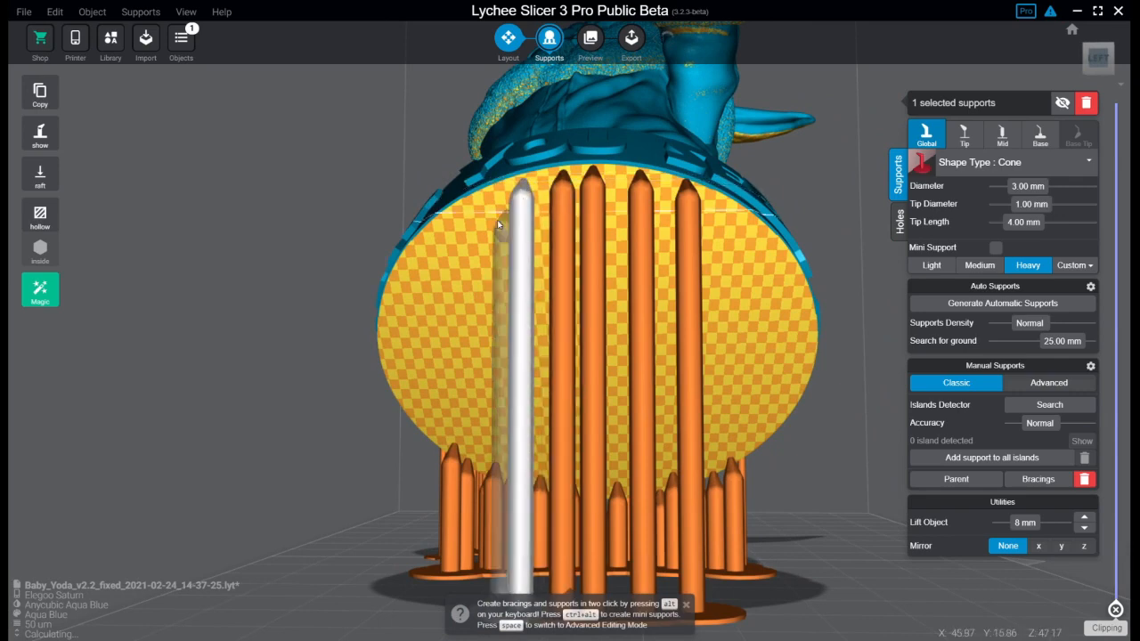
Add heavy supports around both side edges of the base's underside and just inside them
click(388, 338)
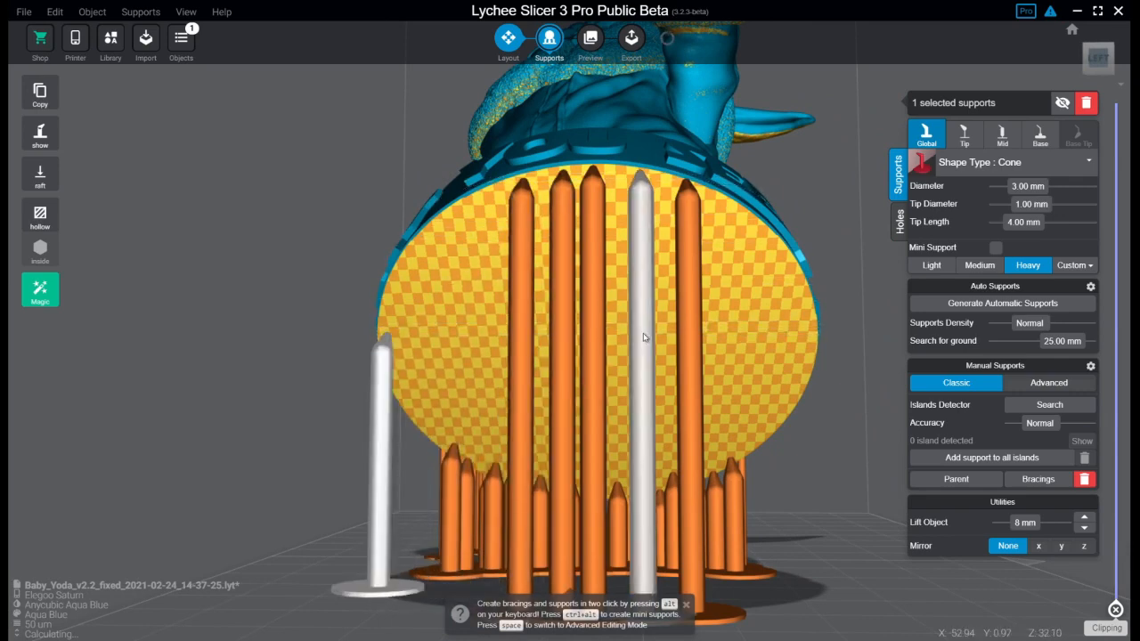
click(814, 352)
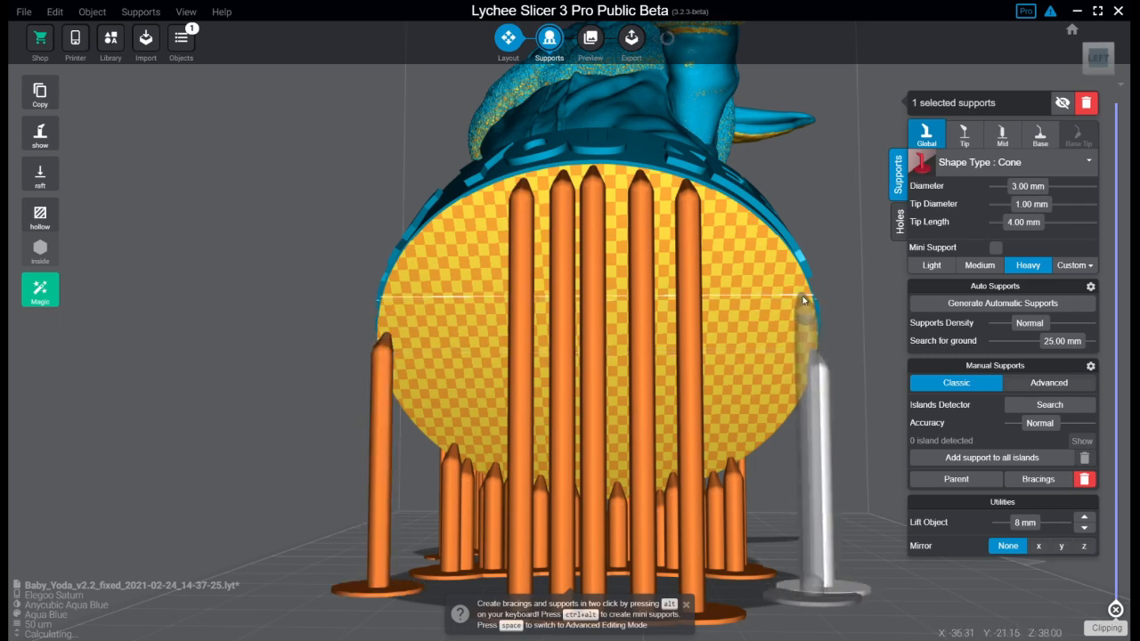
click(802, 296)
click(764, 257)
click(719, 283)
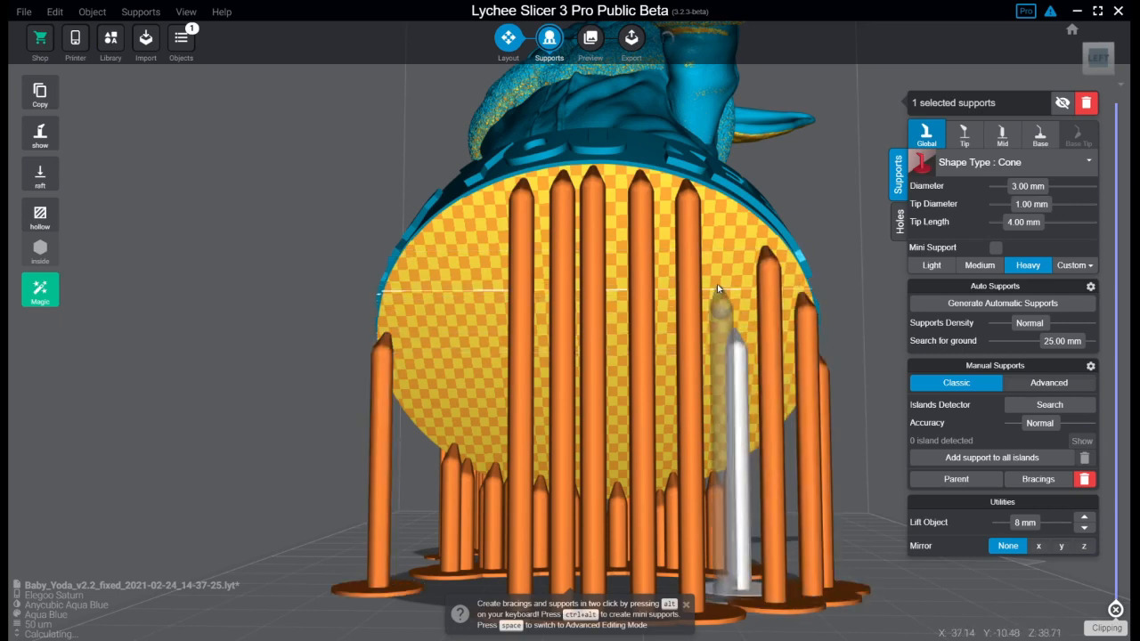
click(433, 290)
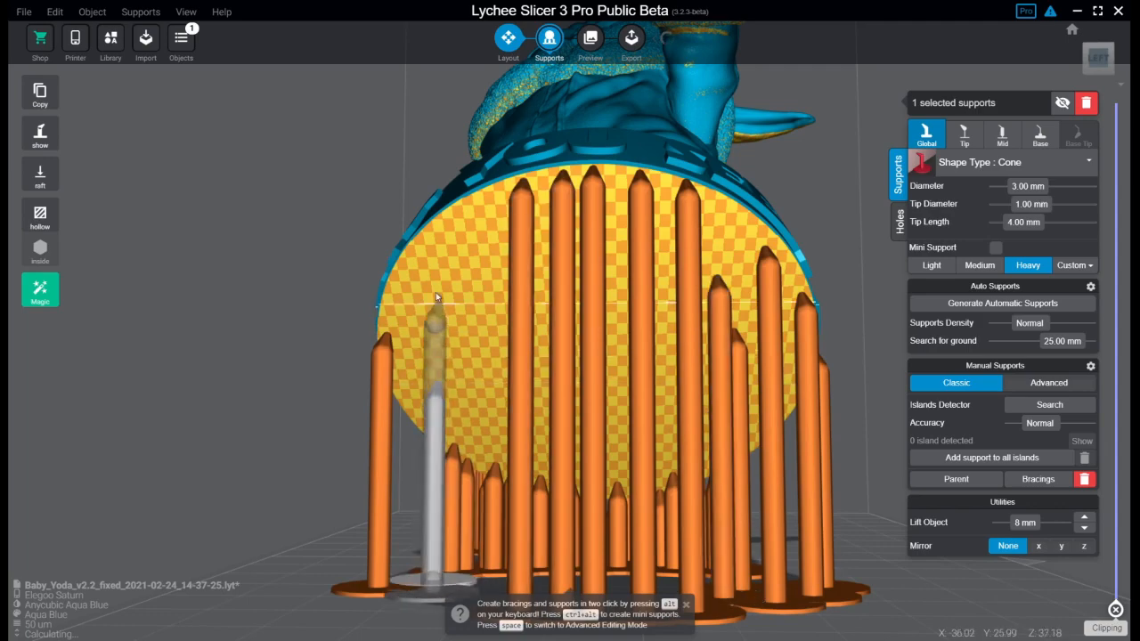
click(561, 178)
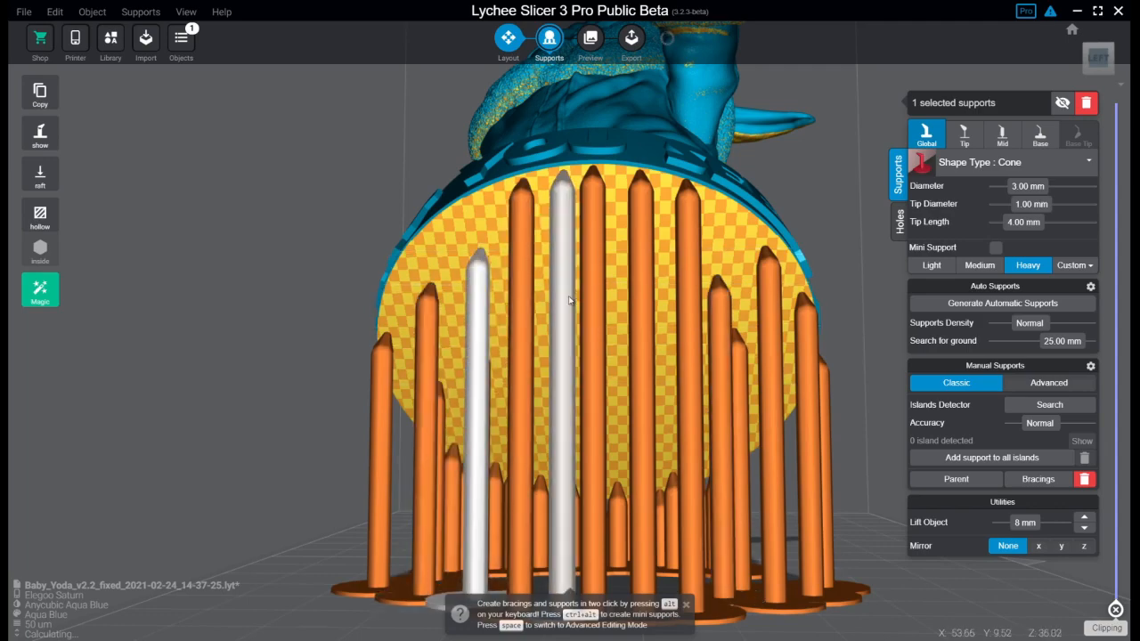
Fill the open middle area of the base's underside with additional heavy supports
right_drag(561, 178, 699, 316)
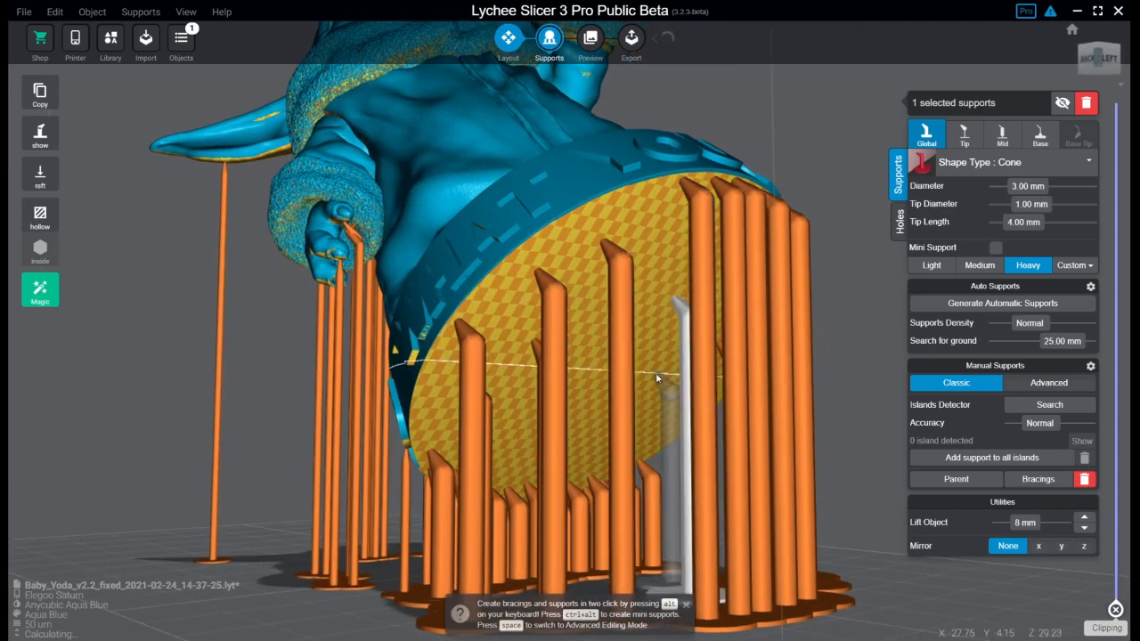
right_drag(574, 350, 599, 330)
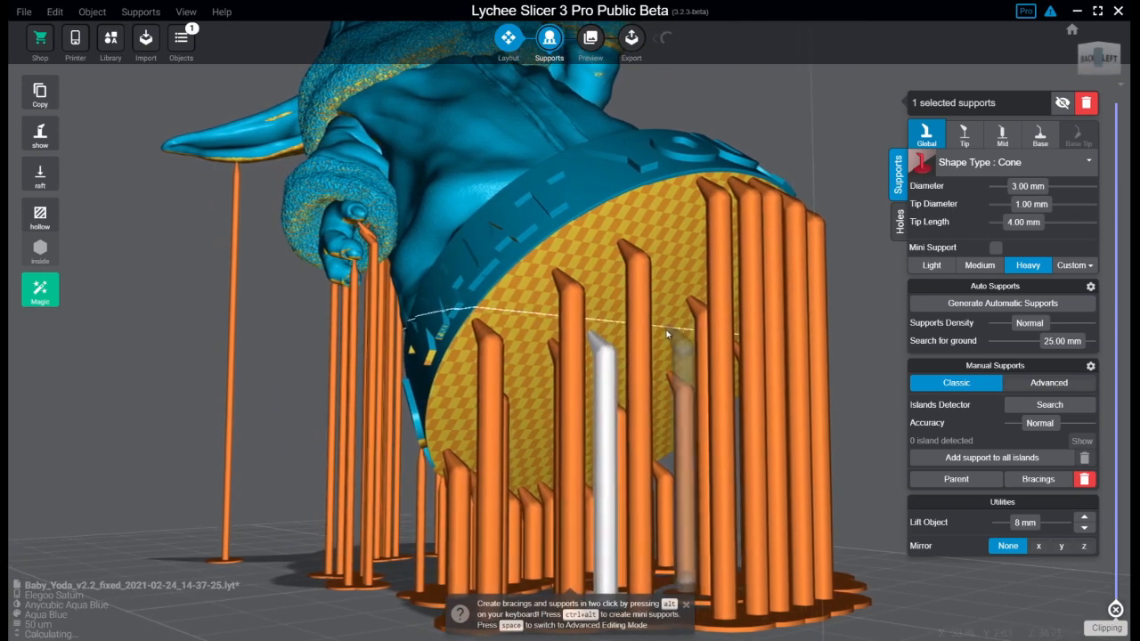
click(677, 249)
right_drag(677, 250, 769, 390)
click(638, 228)
drag(769, 389, 981, 339)
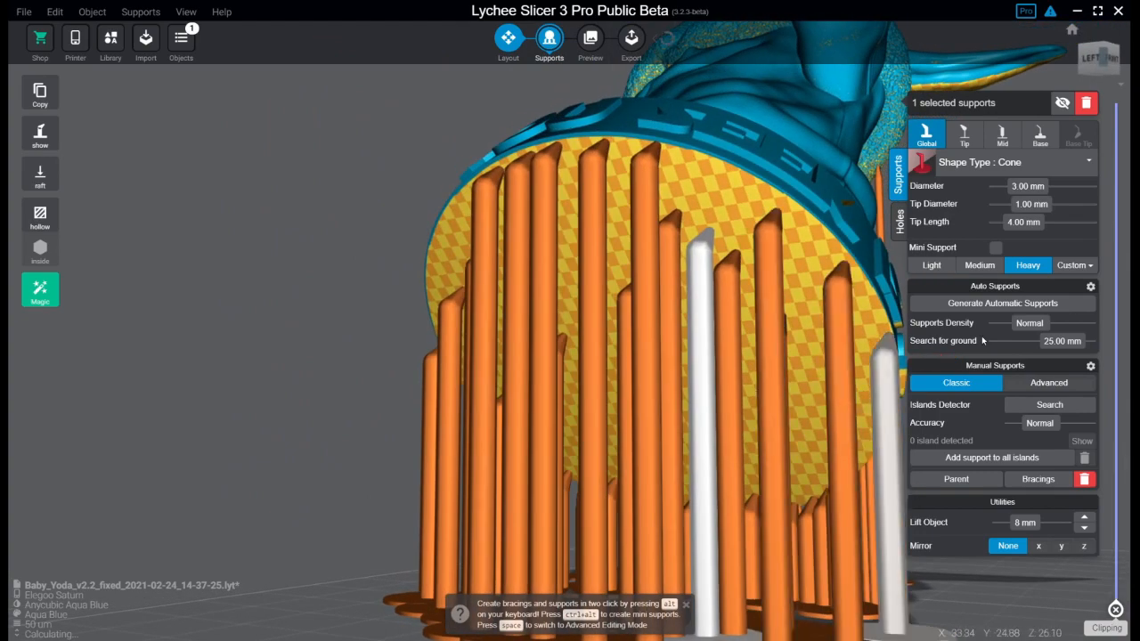
Switch to the Medium support preset and place medium supports in the remaining gaps across the base's underside
click(980, 264)
right_drag(802, 330, 774, 347)
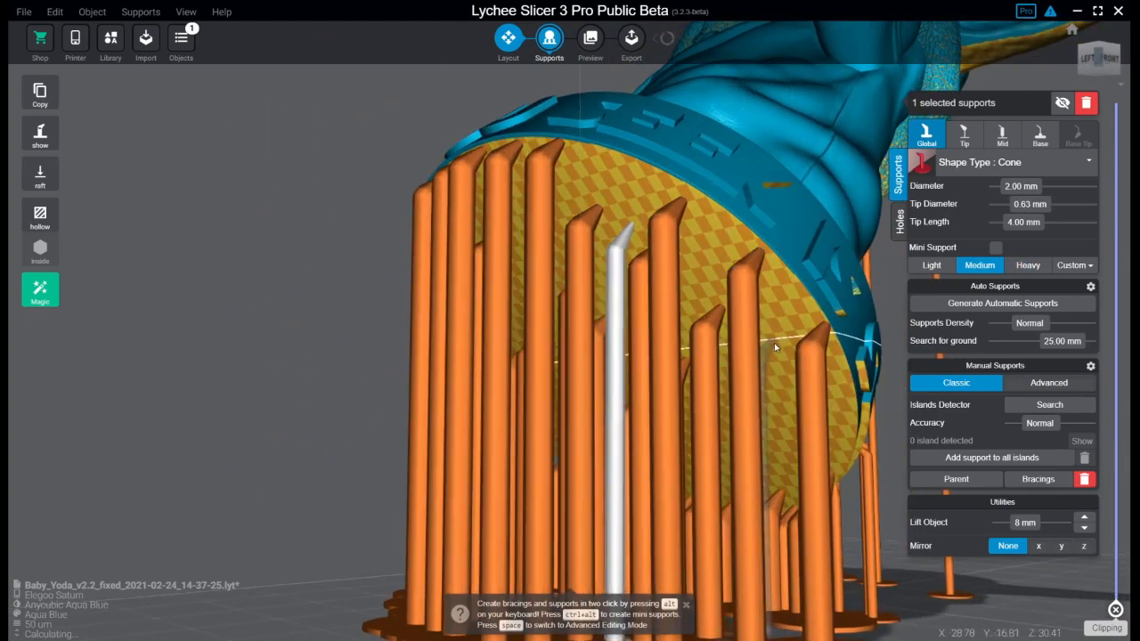
right_drag(783, 429, 570, 460)
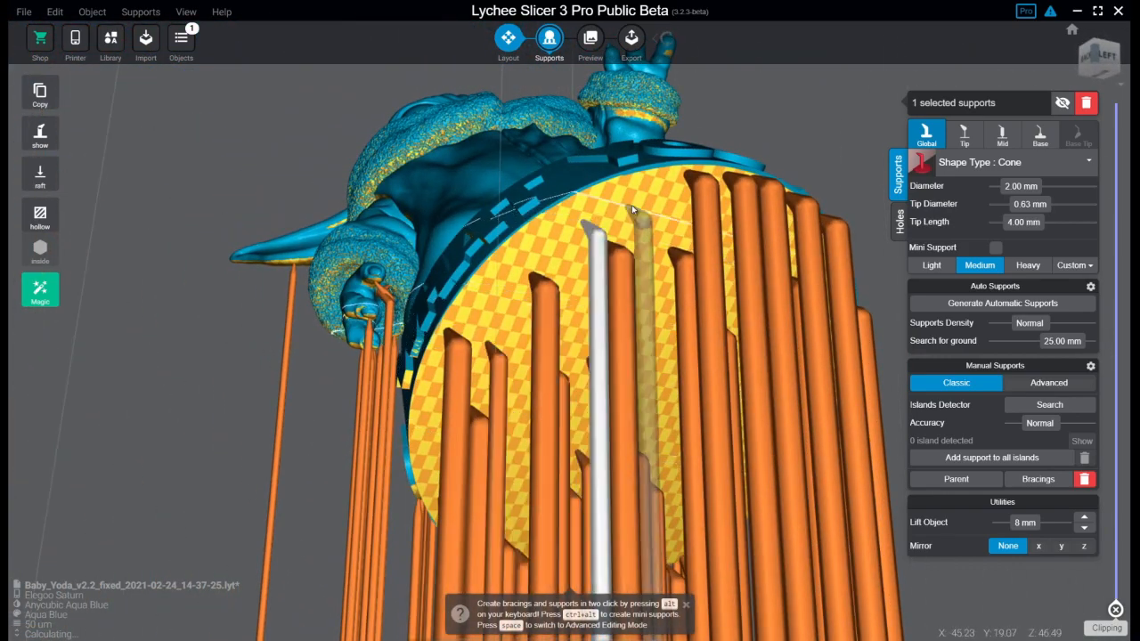
click(654, 211)
right_drag(644, 344, 608, 260)
click(656, 224)
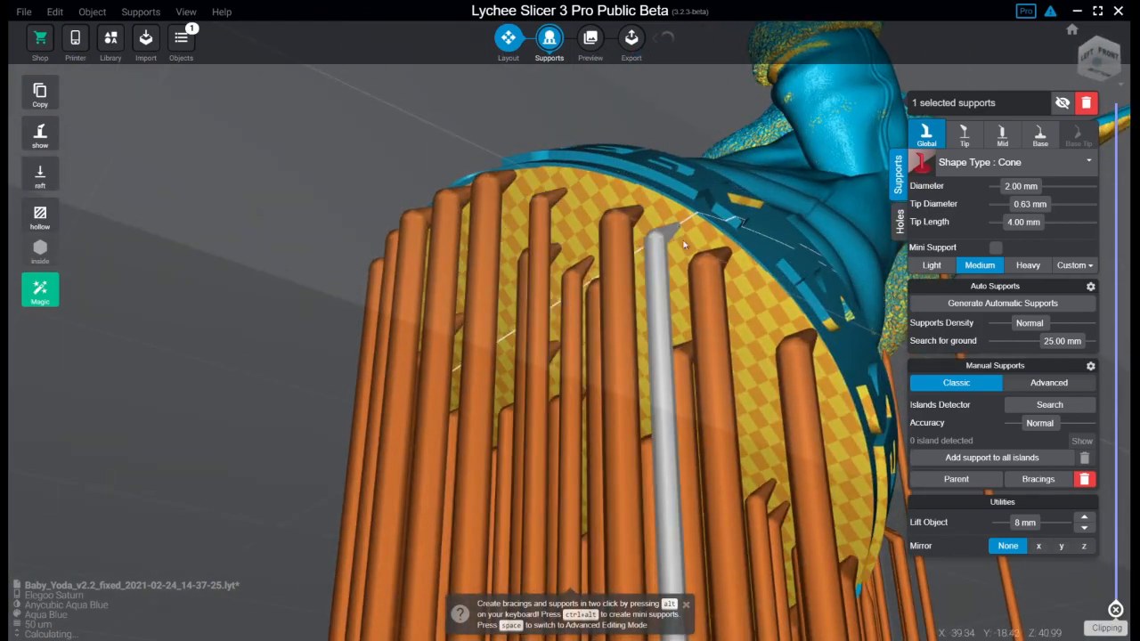
right_drag(753, 320, 690, 415)
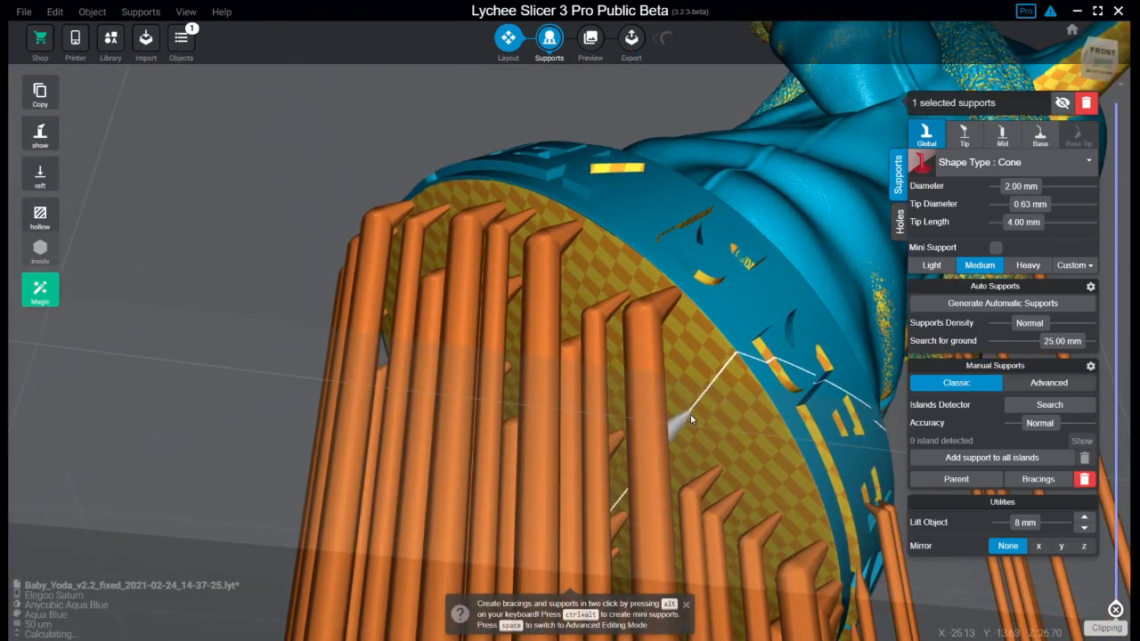
click(756, 461)
Add medium supports under the robe's lower overhang just above the base rim, and try one under the ear
right_drag(756, 460, 708, 408)
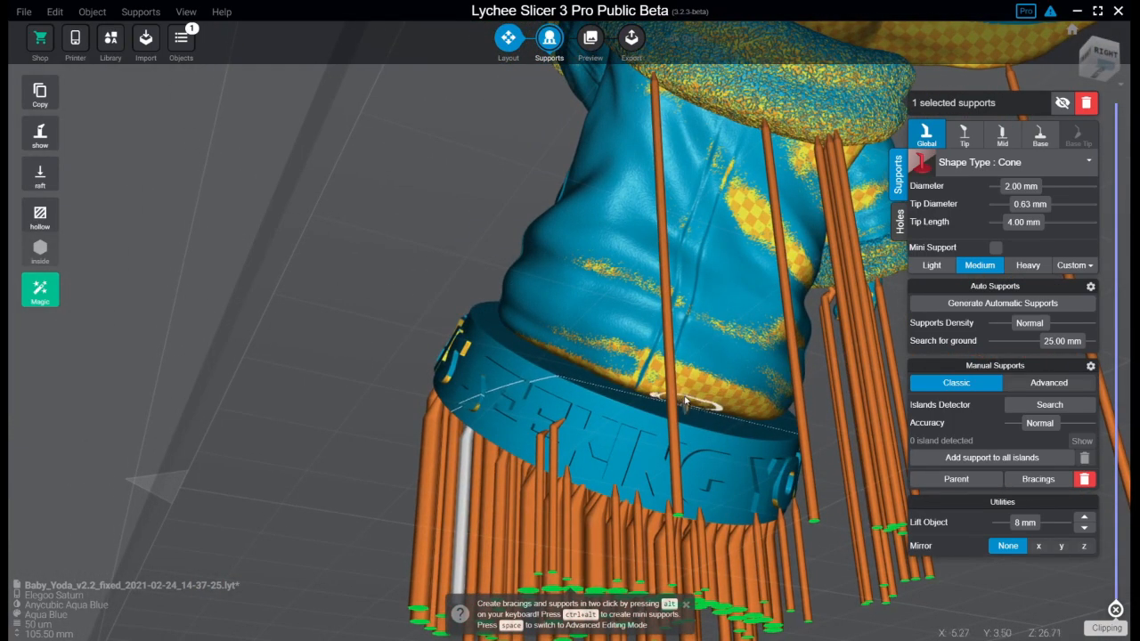
click(747, 401)
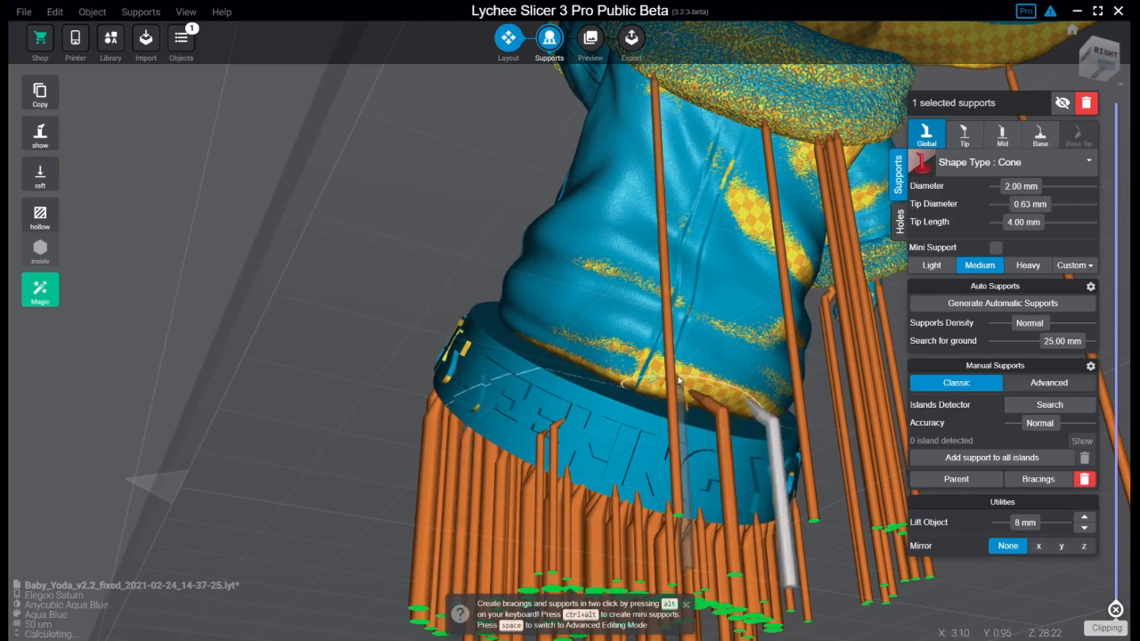
right_drag(680, 380, 623, 178)
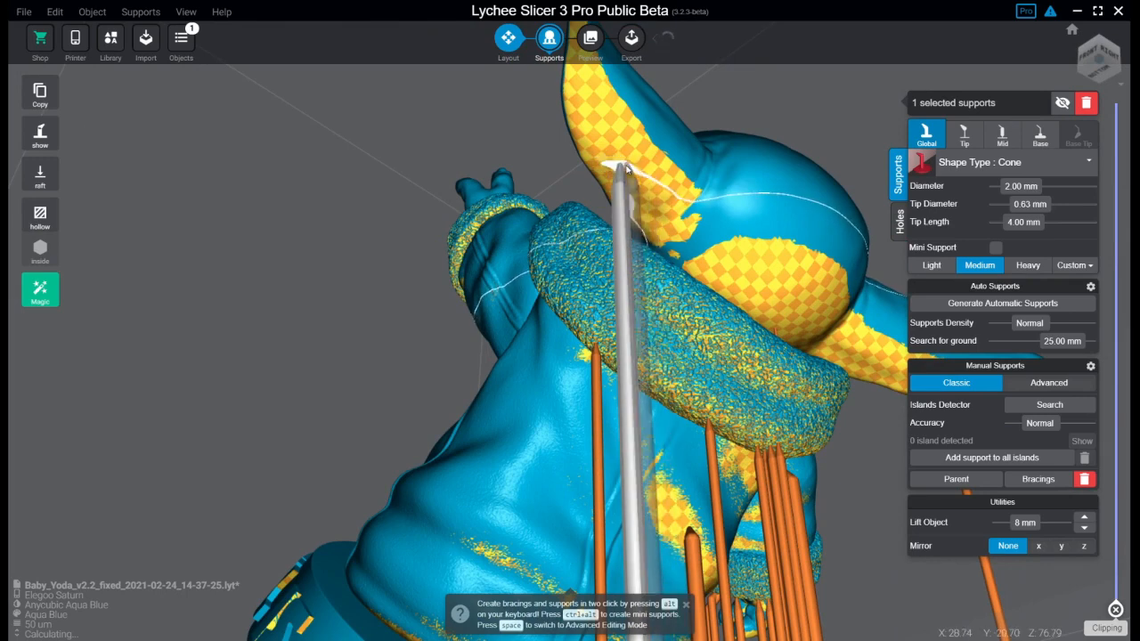
click(621, 174)
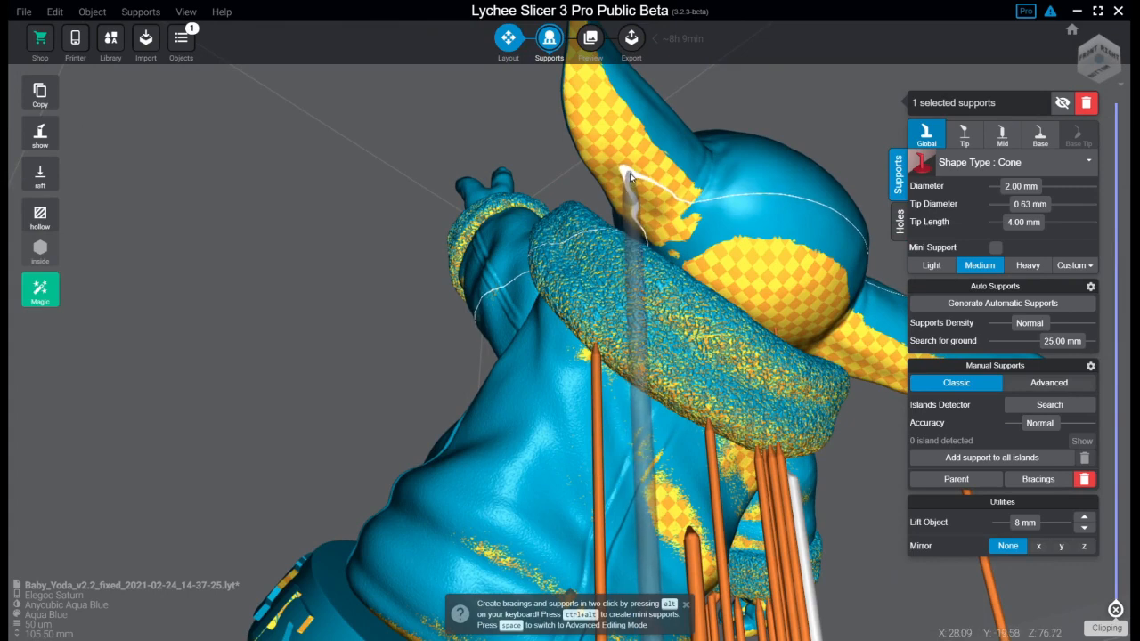
Place a row of medium supports along the underside of the ear on the raised-arm side
click(627, 174)
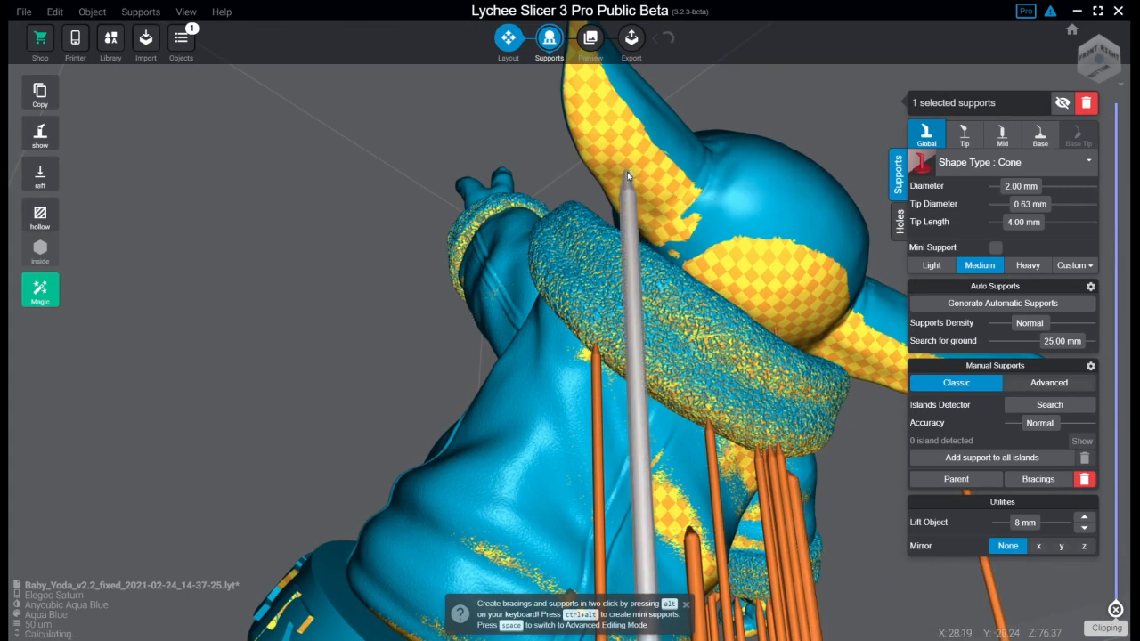
right_drag(651, 213, 622, 201)
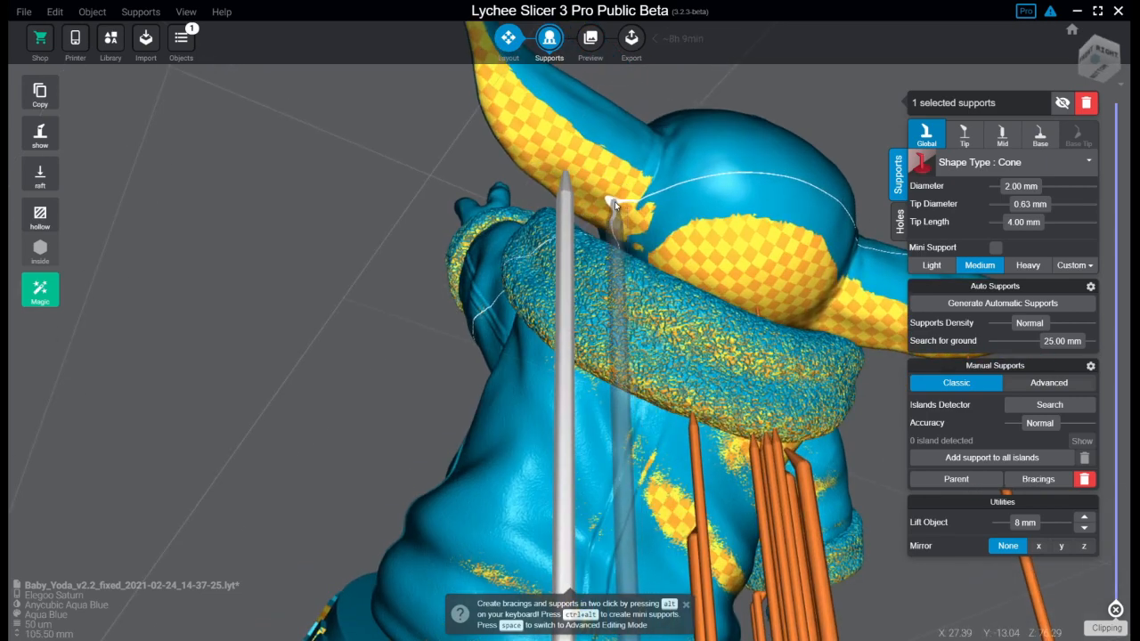
click(614, 201)
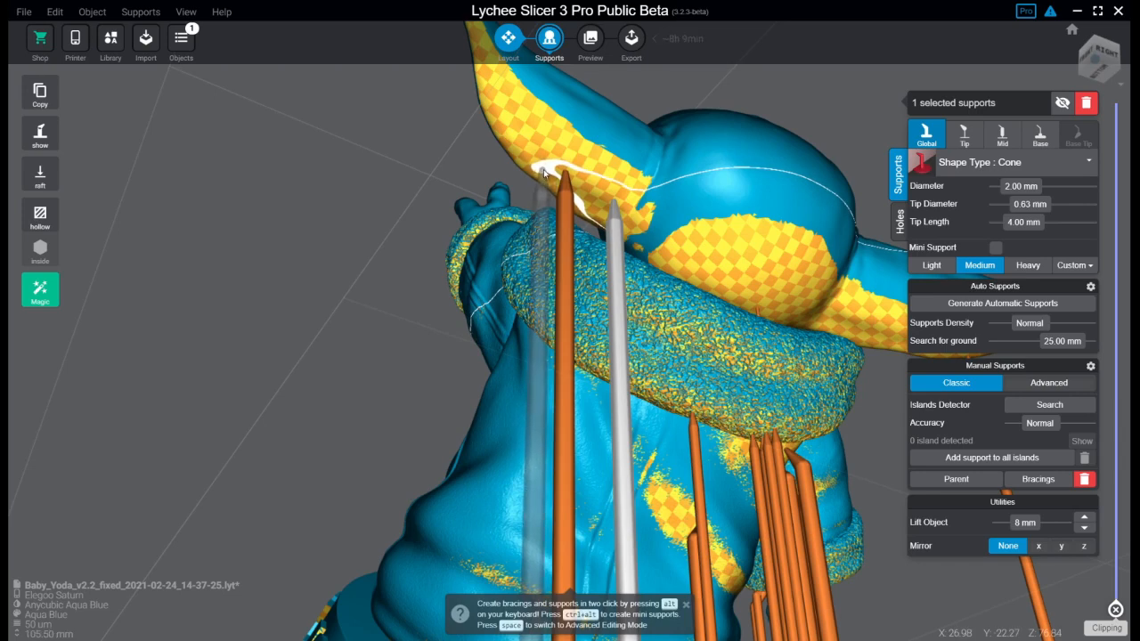
click(544, 169)
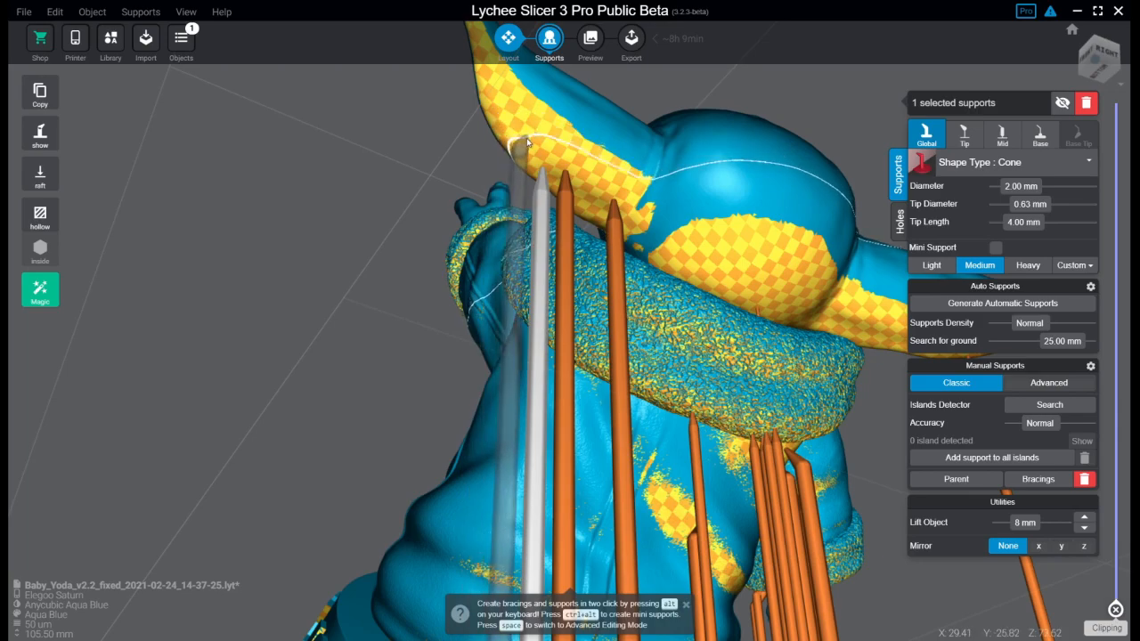
drag(520, 132, 551, 157)
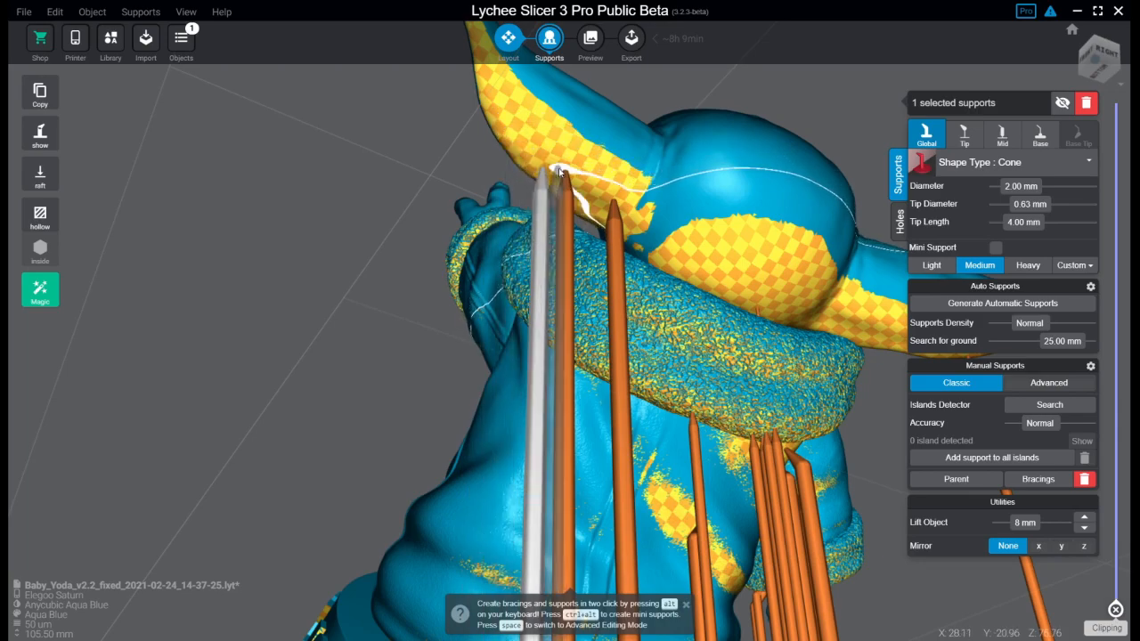
right_drag(556, 170, 758, 215)
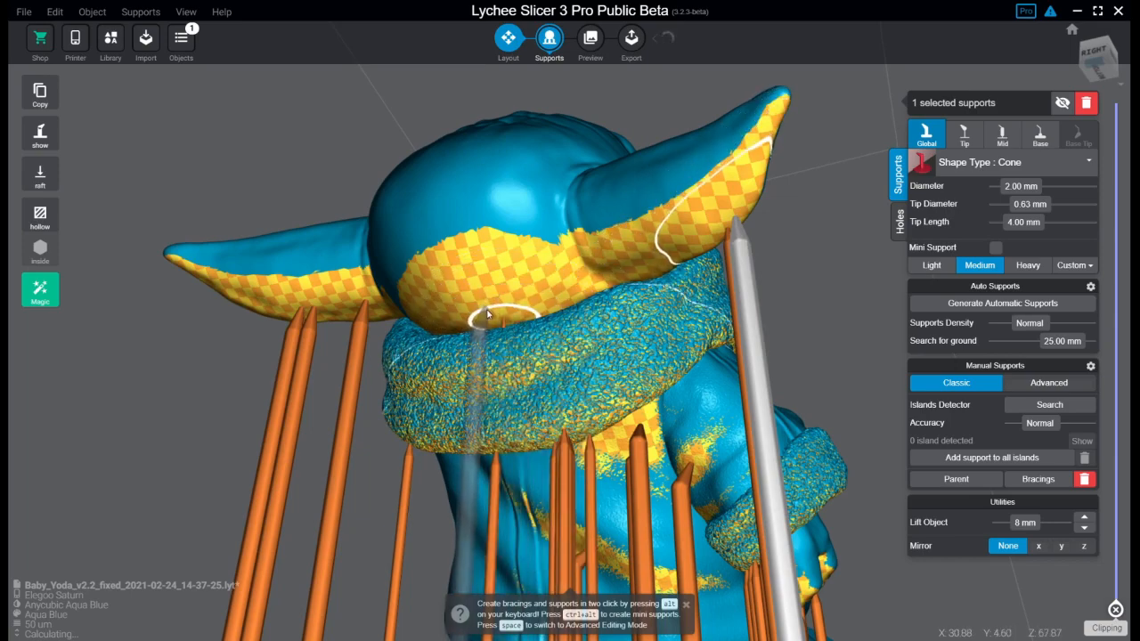
Add medium supports under the back of the head, just above the robe's fur collar
click(489, 320)
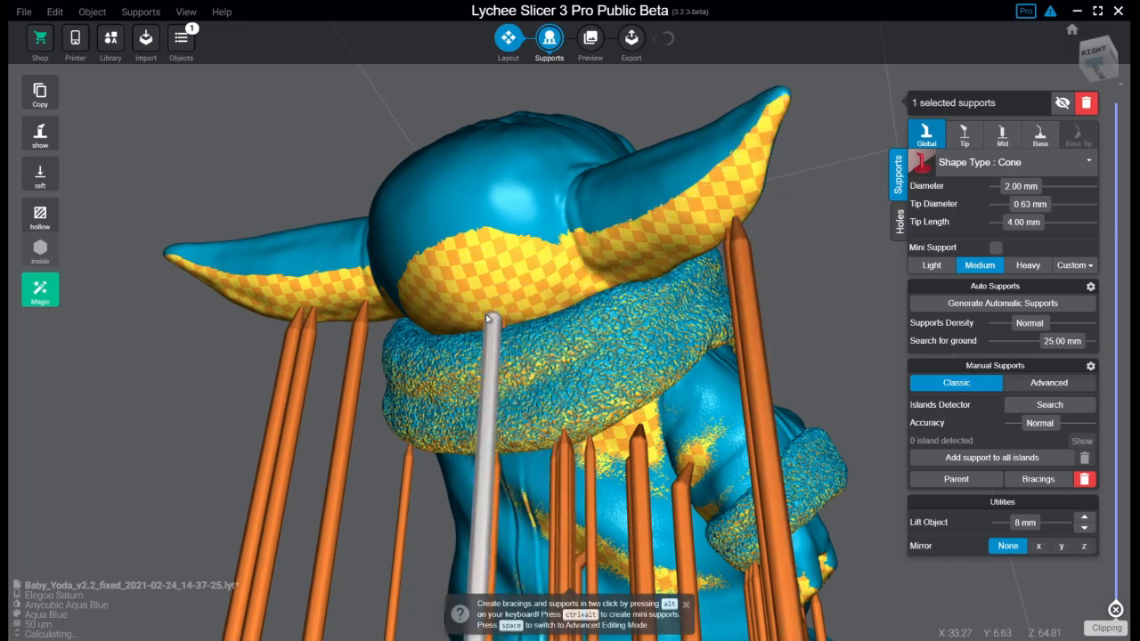
right_drag(401, 309, 687, 311)
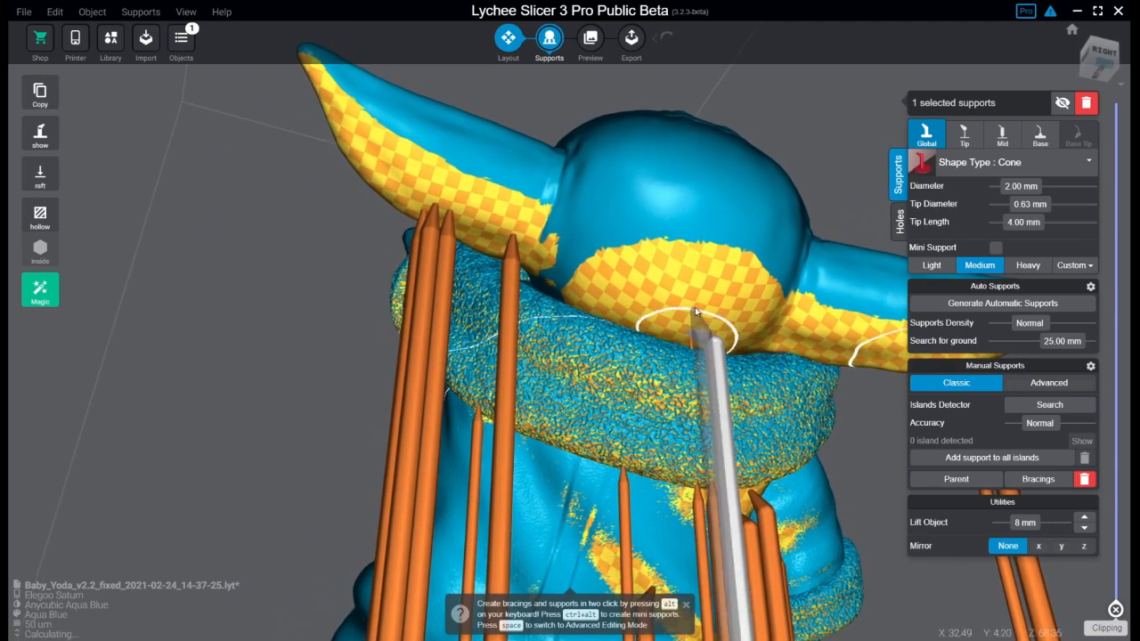
click(637, 291)
right_drag(753, 308, 620, 307)
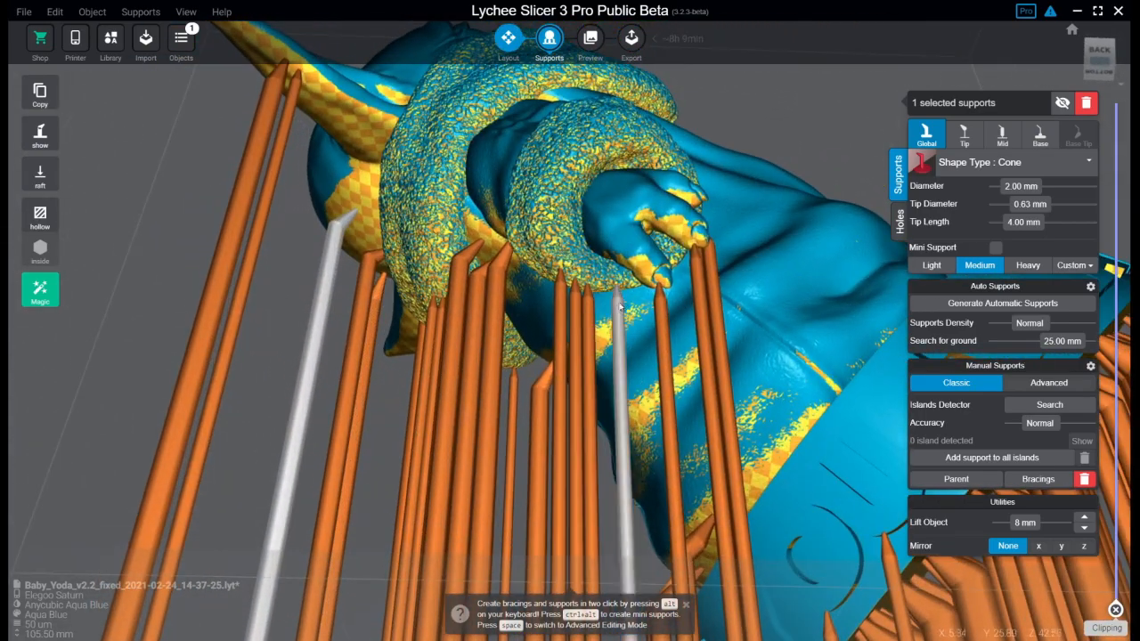
Add medium supports beneath the lowered hand's fingers and one under the raised arm's sleeve cuff
click(677, 233)
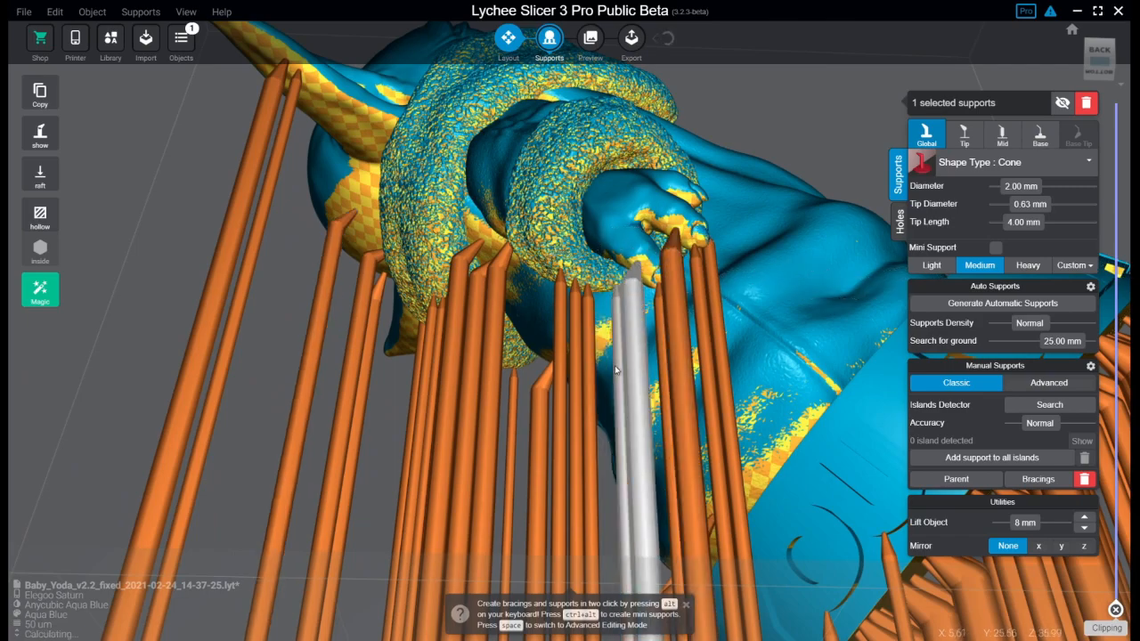
right_drag(616, 368, 435, 344)
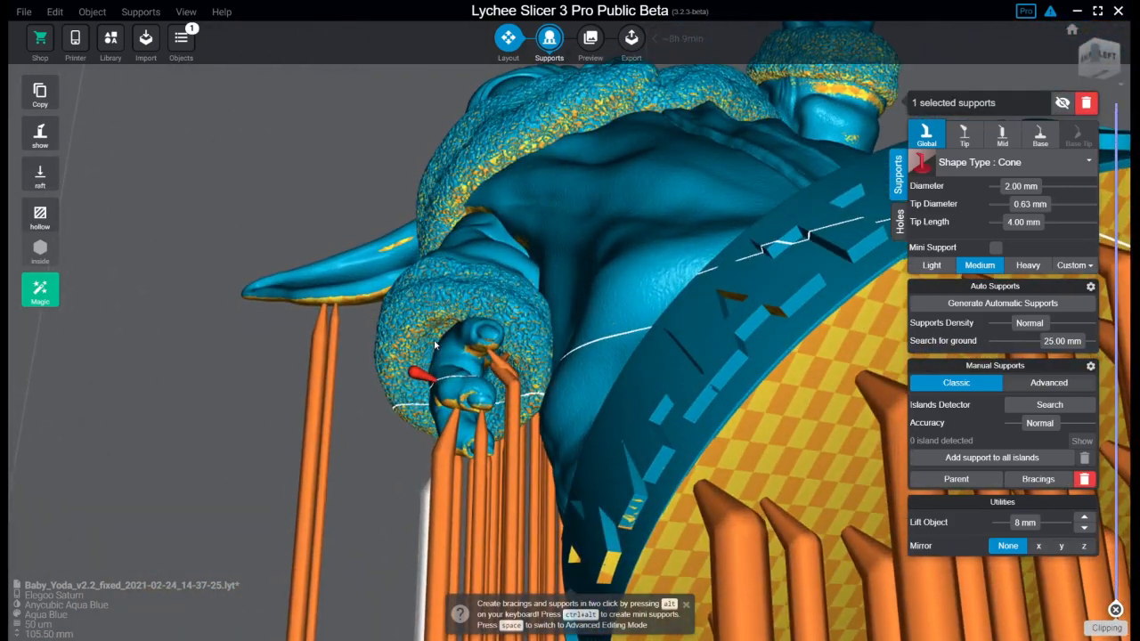
right_drag(305, 429, 593, 436)
click(557, 259)
right_drag(591, 509, 604, 535)
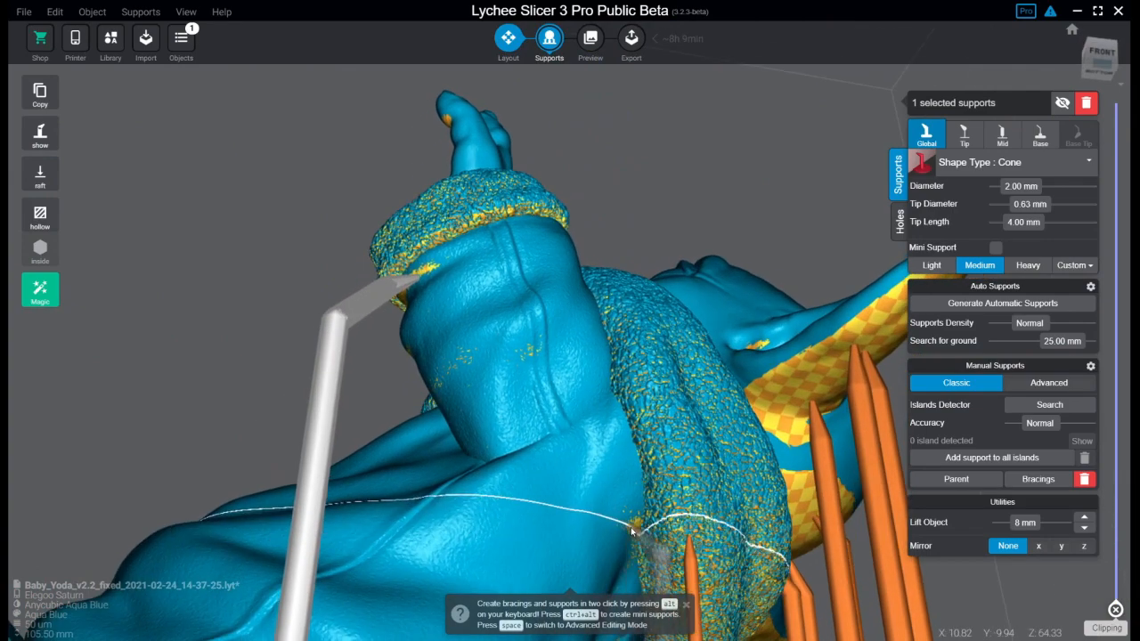
Add medium supports under the robe's lower folds and under the other ear close to the head
right_drag(603, 540, 605, 271)
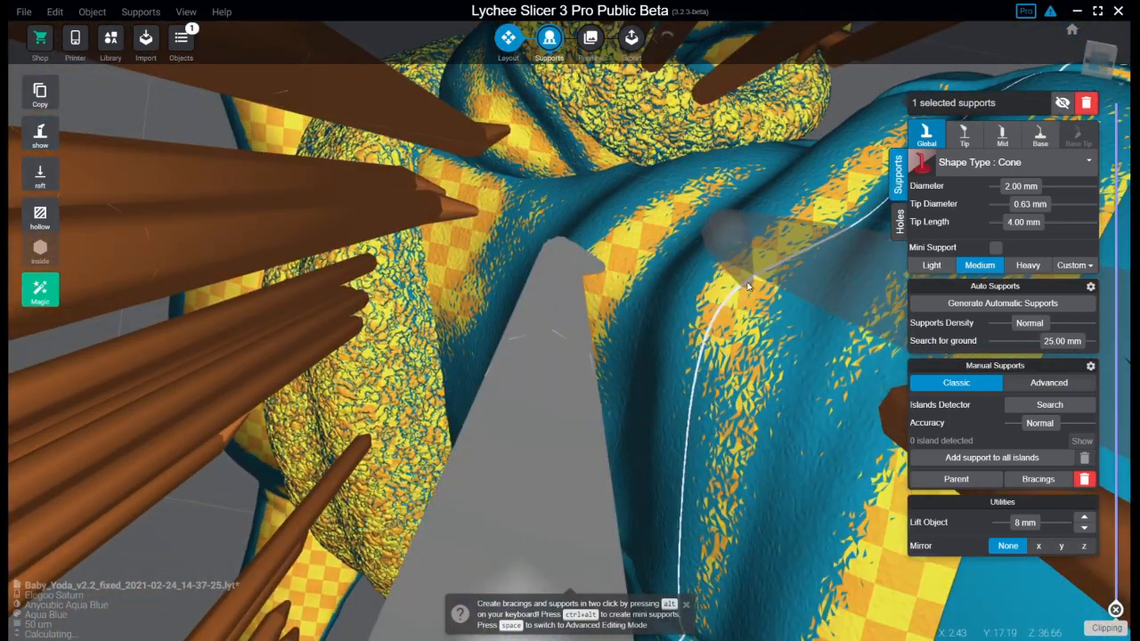
right_drag(748, 285, 753, 178)
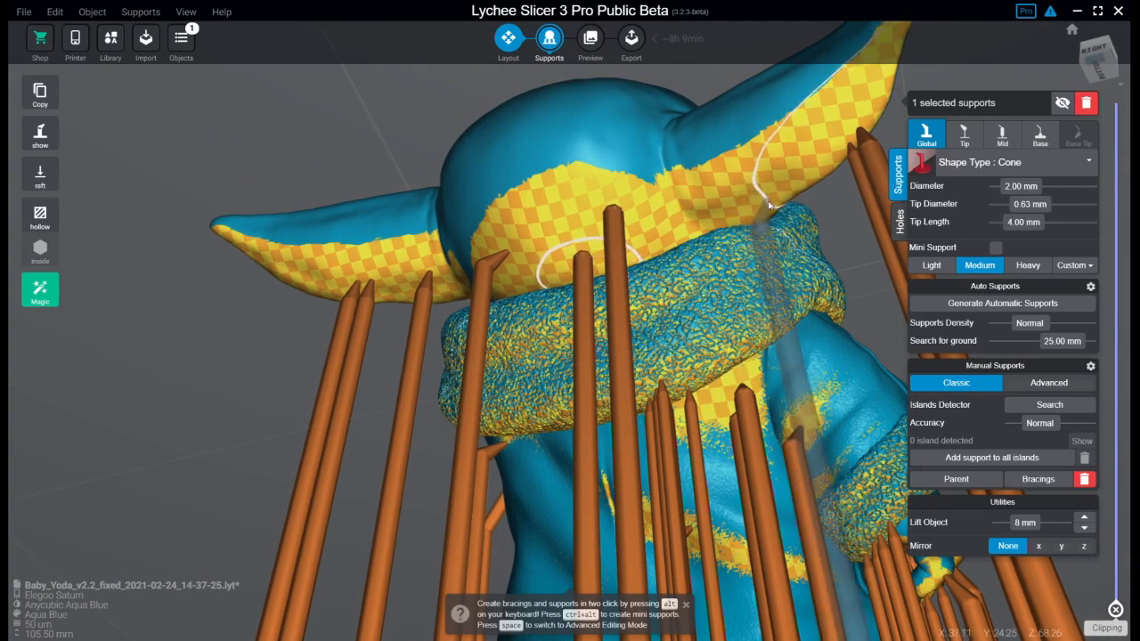
click(721, 193)
right_drag(721, 193, 804, 302)
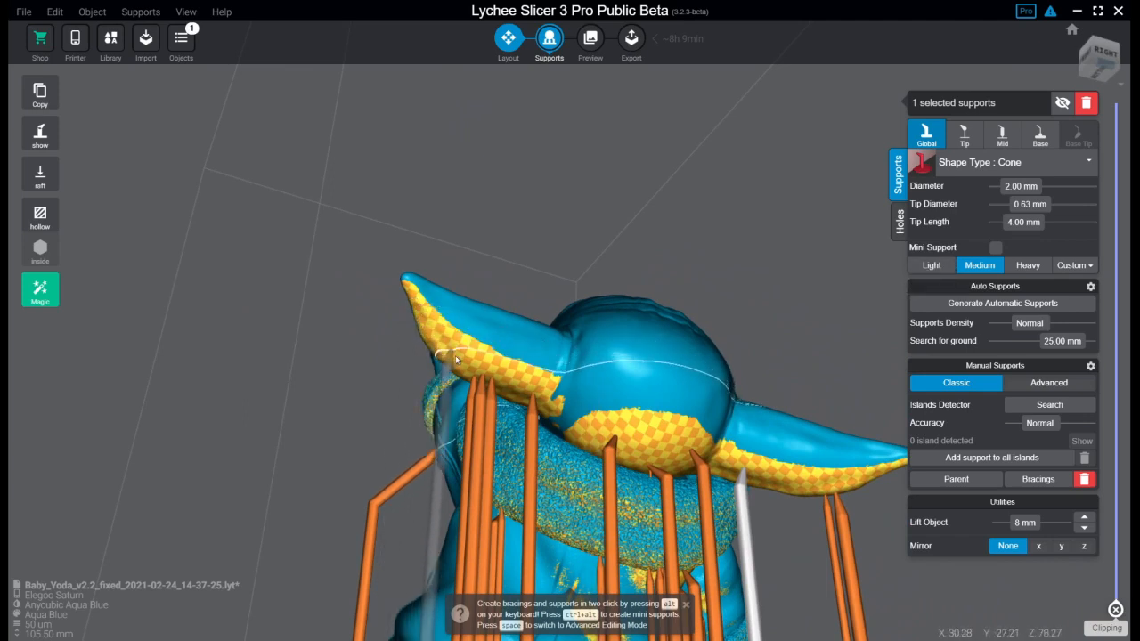
Switch to the Light support preset and add light supports between the existing ones under the ears, head and robe
click(919, 267)
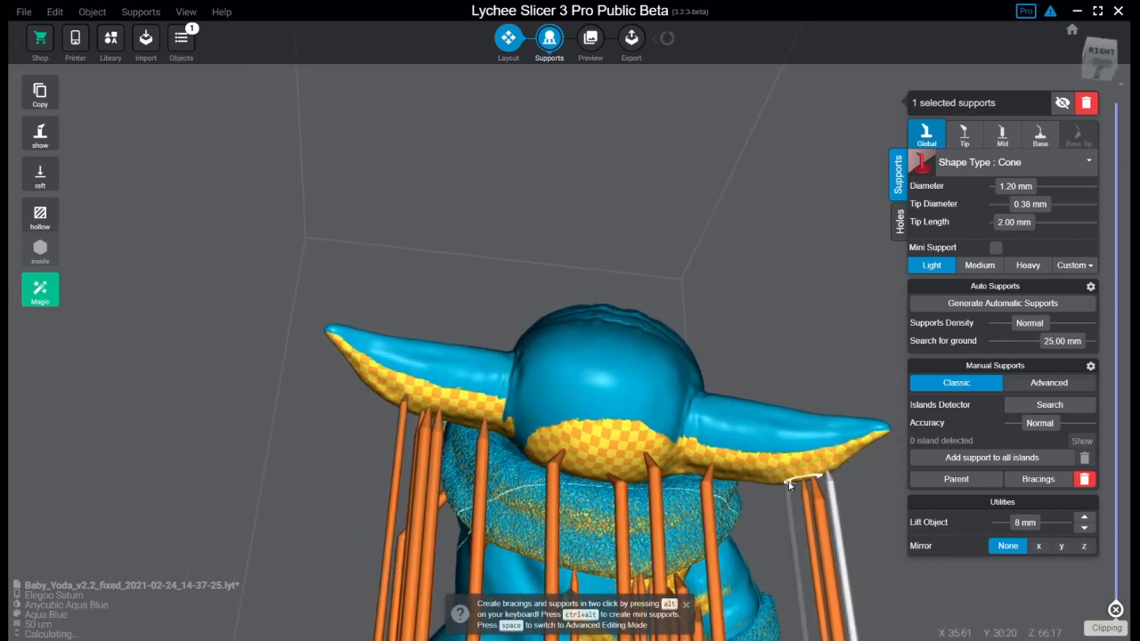
drag(785, 487, 541, 439)
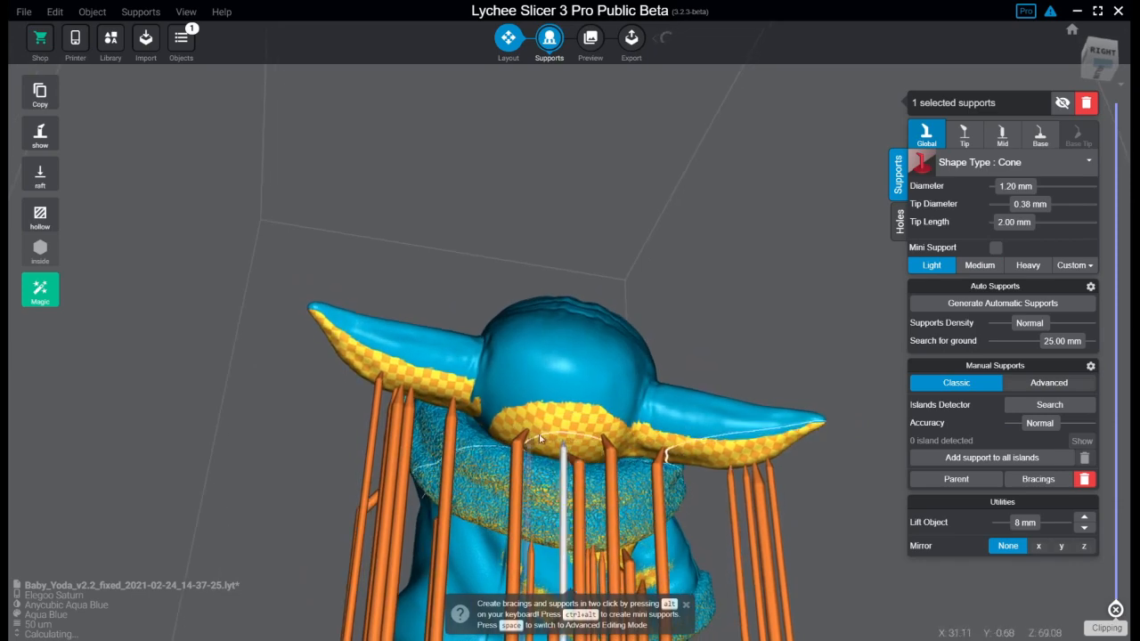
drag(618, 438, 510, 200)
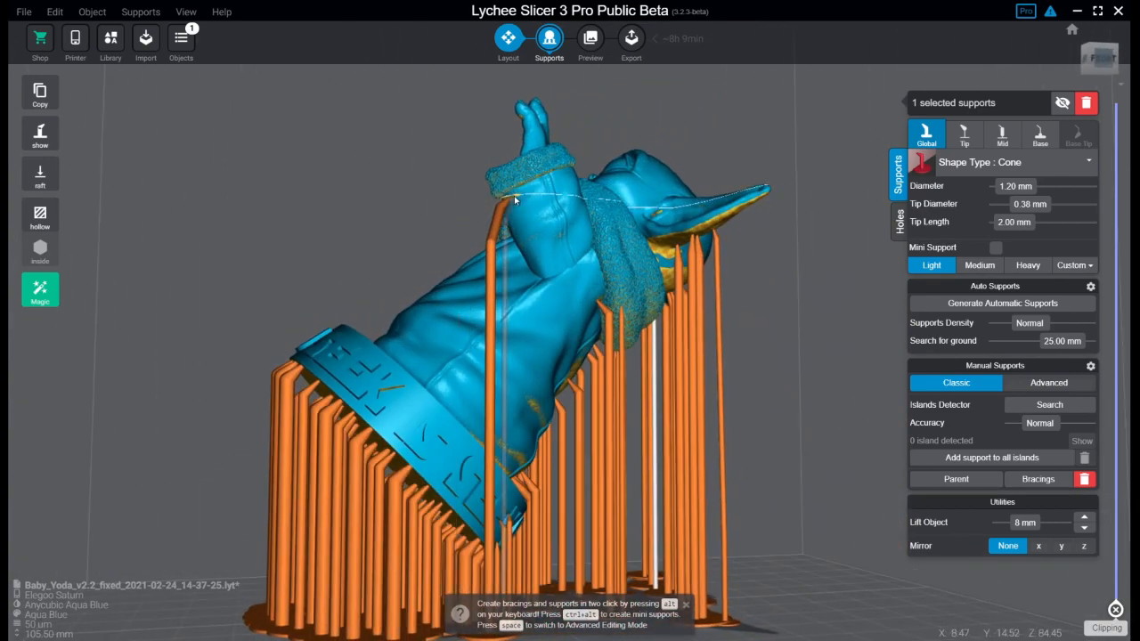
Generate automatic bracings between all of the figure's supports
drag(490, 413, 632, 335)
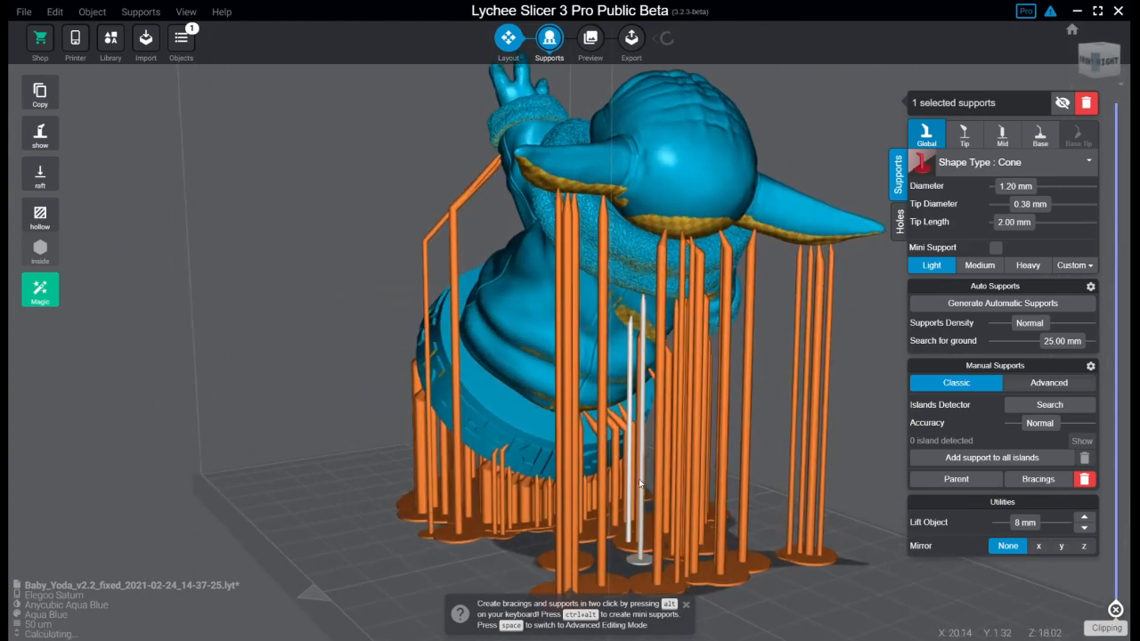
drag(639, 484, 442, 348)
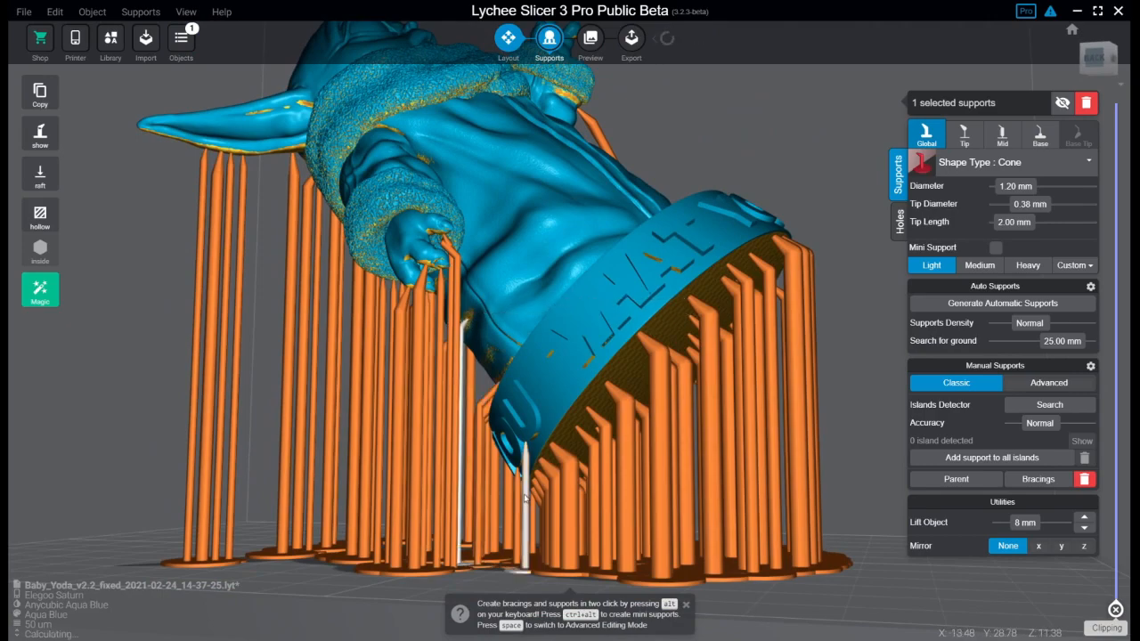
drag(469, 320, 705, 442)
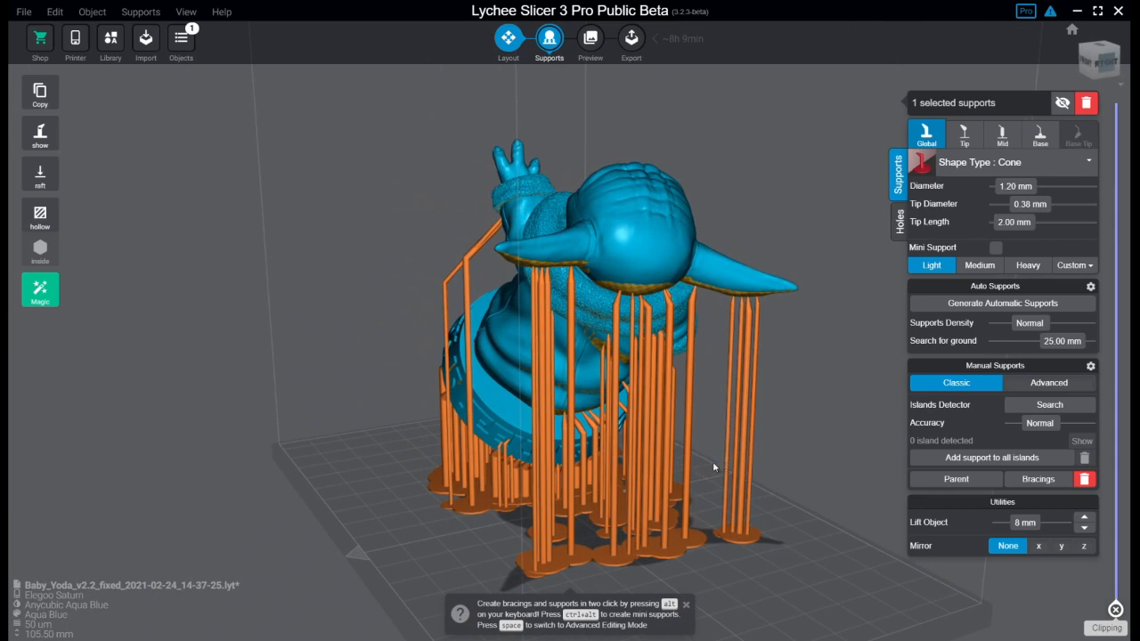
click(1039, 481)
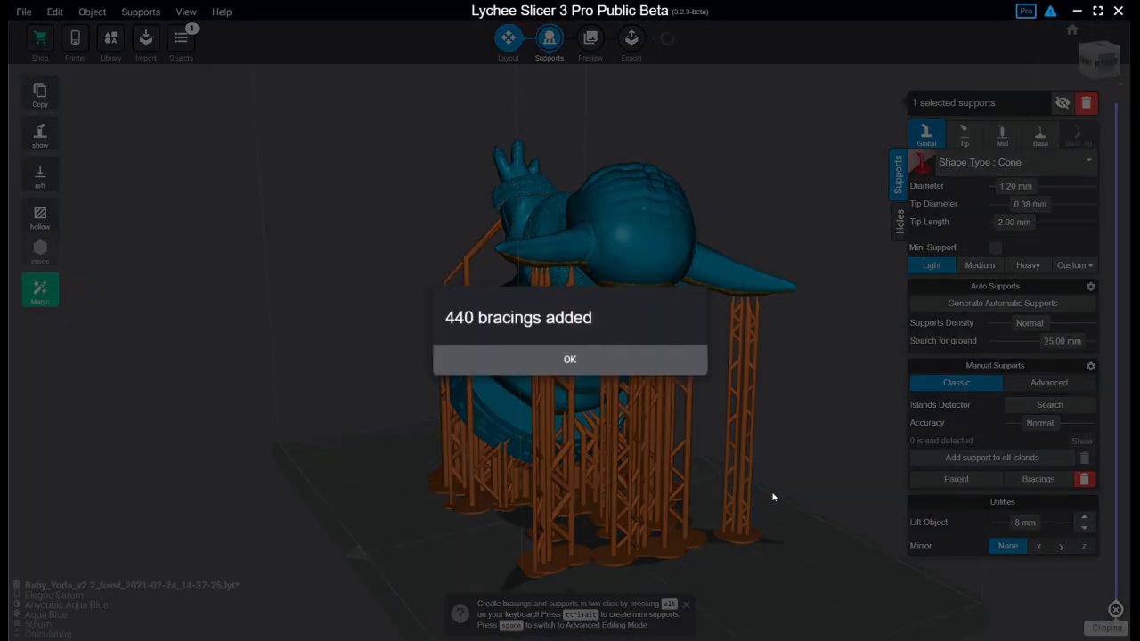
click(576, 363)
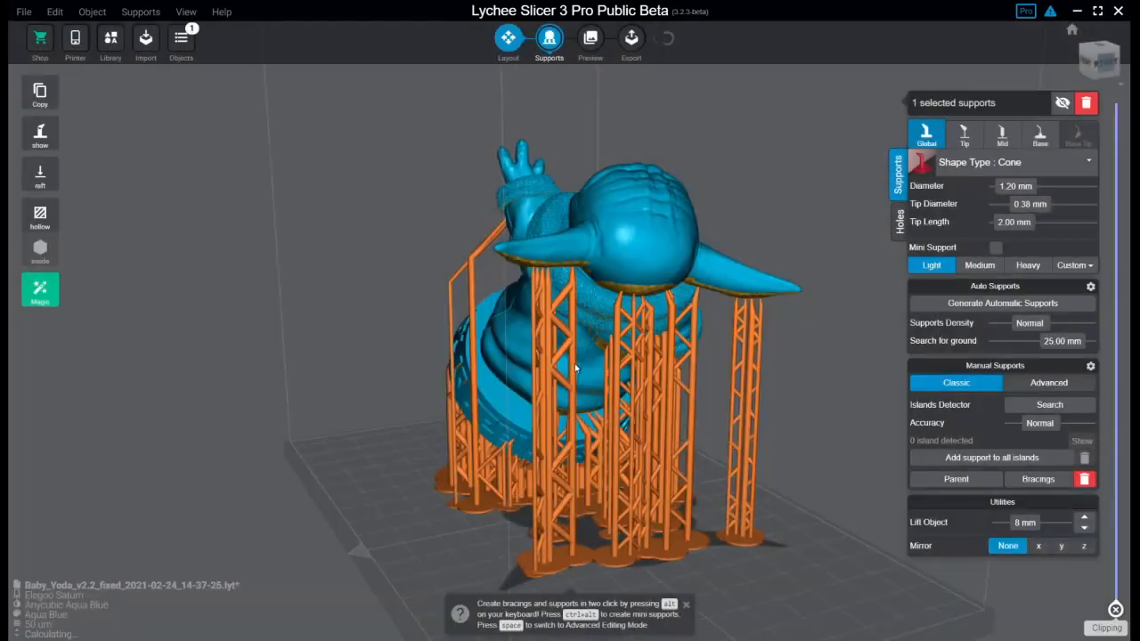
Move the base of the thin raised-arm support next to its thicker neighbour and generate the automatic bracings again
right_drag(543, 414, 395, 547)
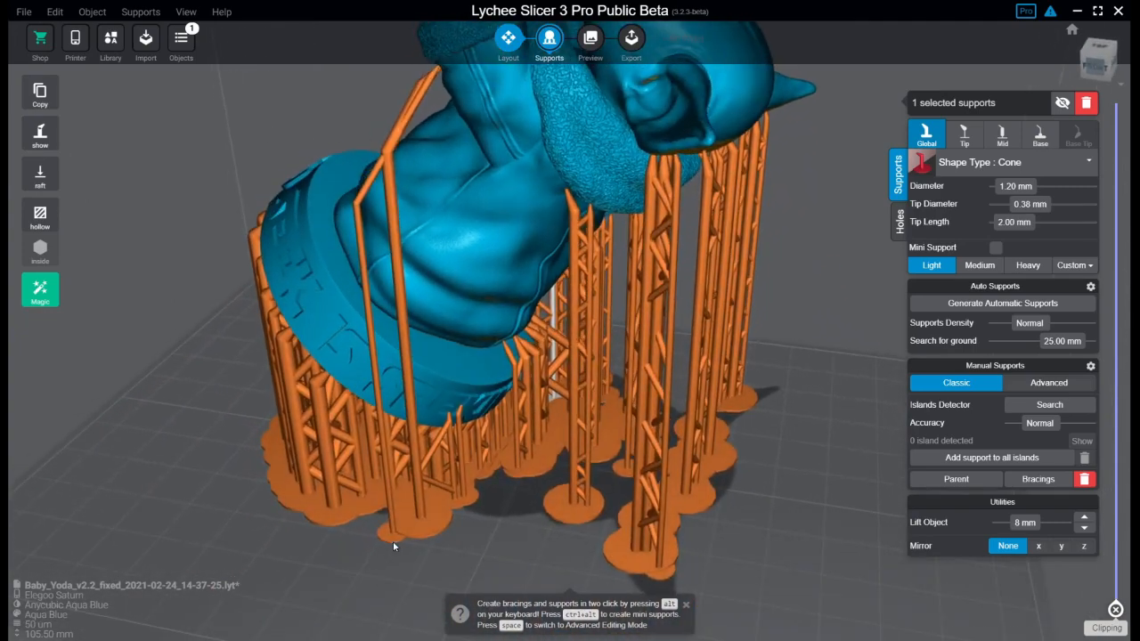
drag(394, 547, 408, 534)
right_drag(408, 534, 410, 551)
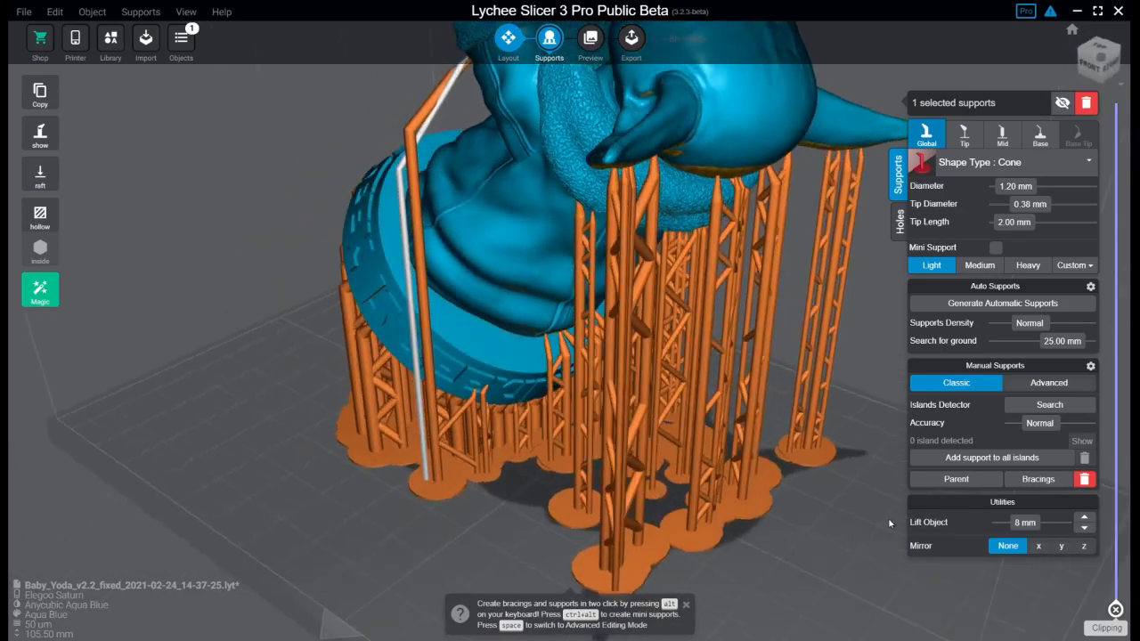
click(1014, 485)
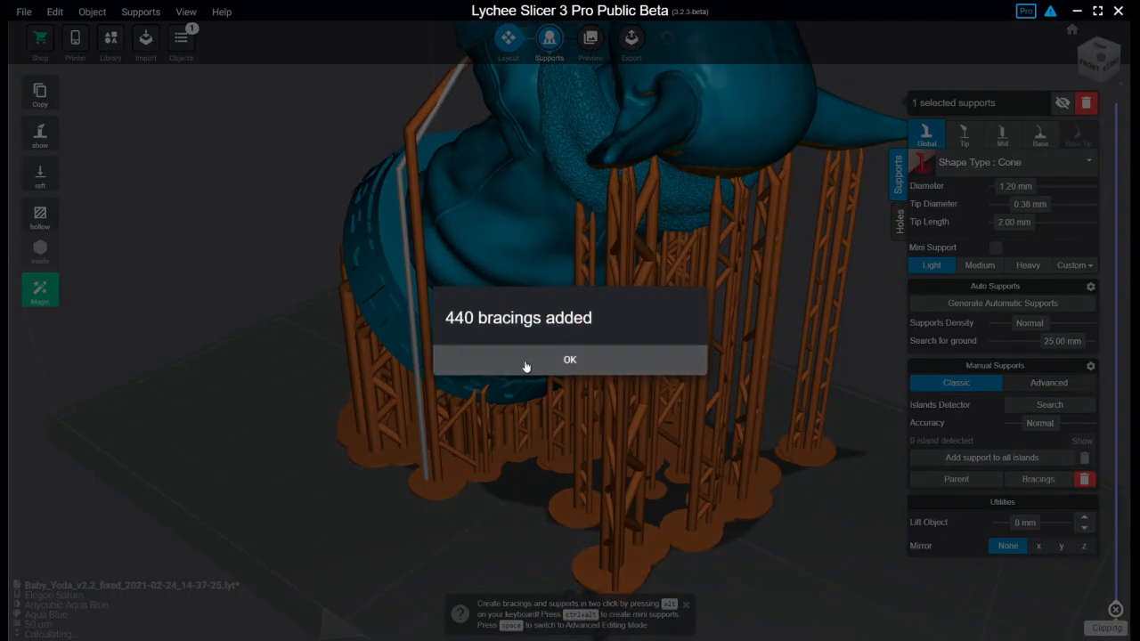
click(526, 366)
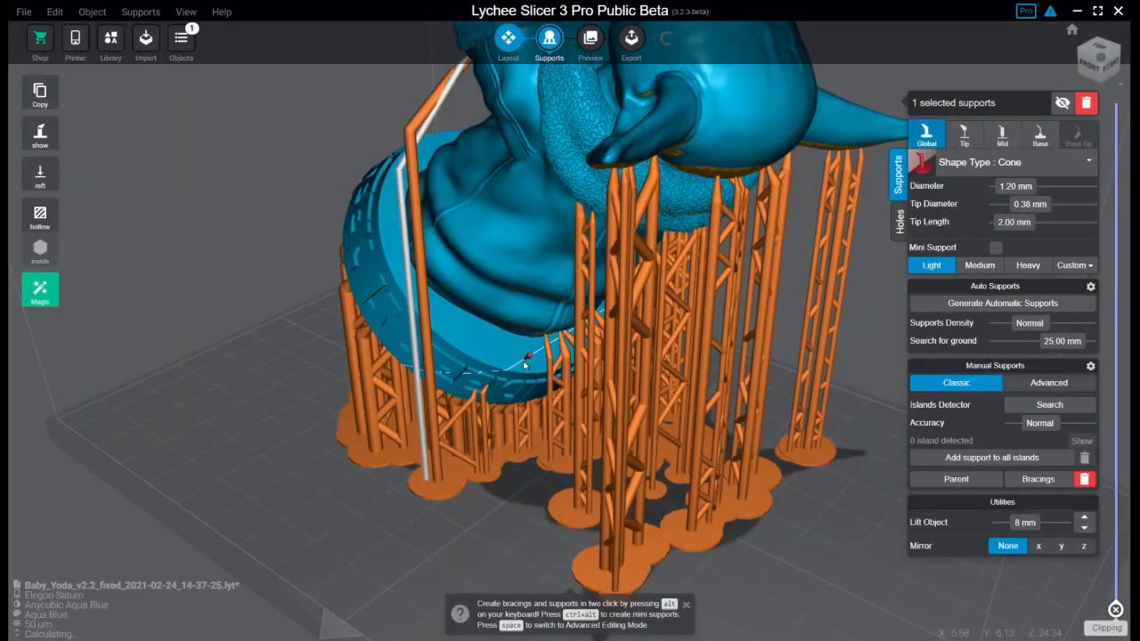
scroll(524, 358, up, 3)
scroll(472, 433, up, 3)
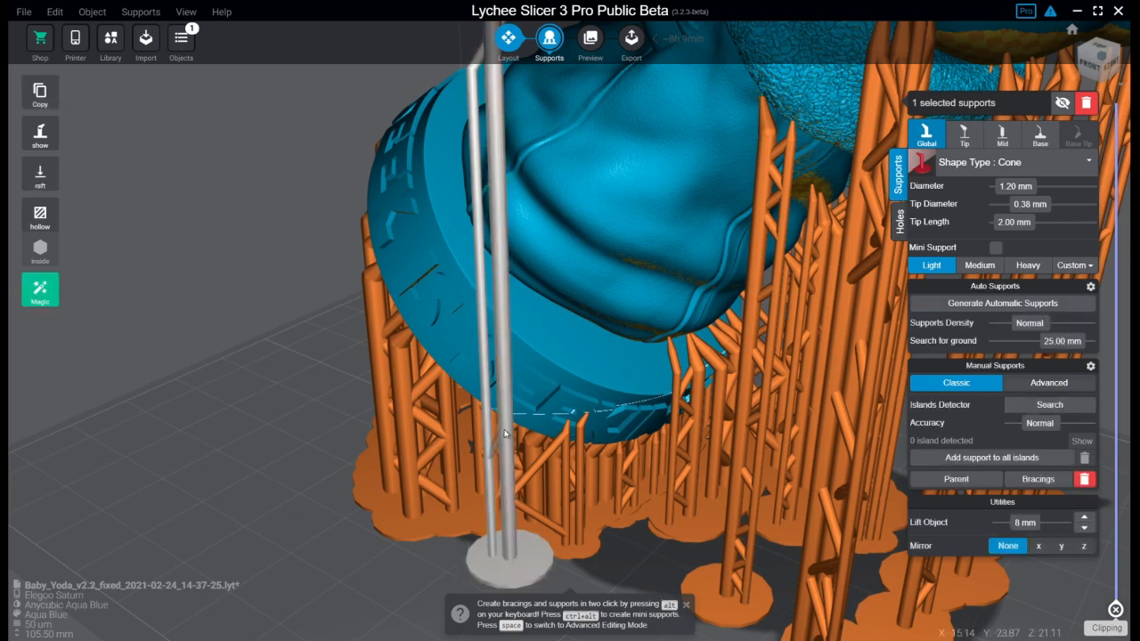
key(2)
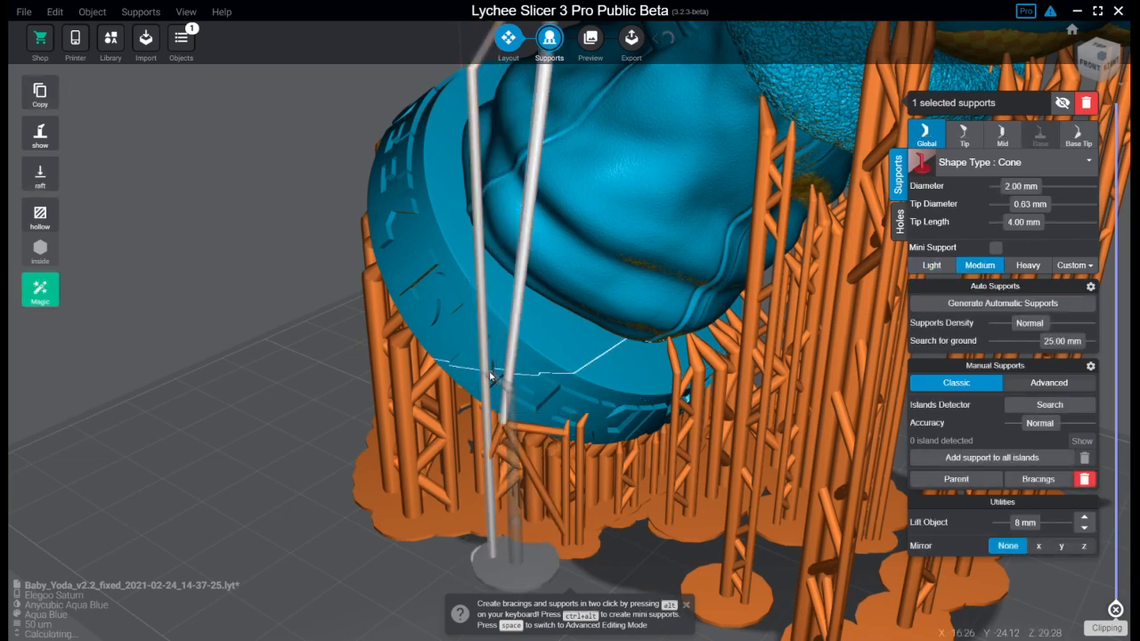
click(521, 267)
key(1)
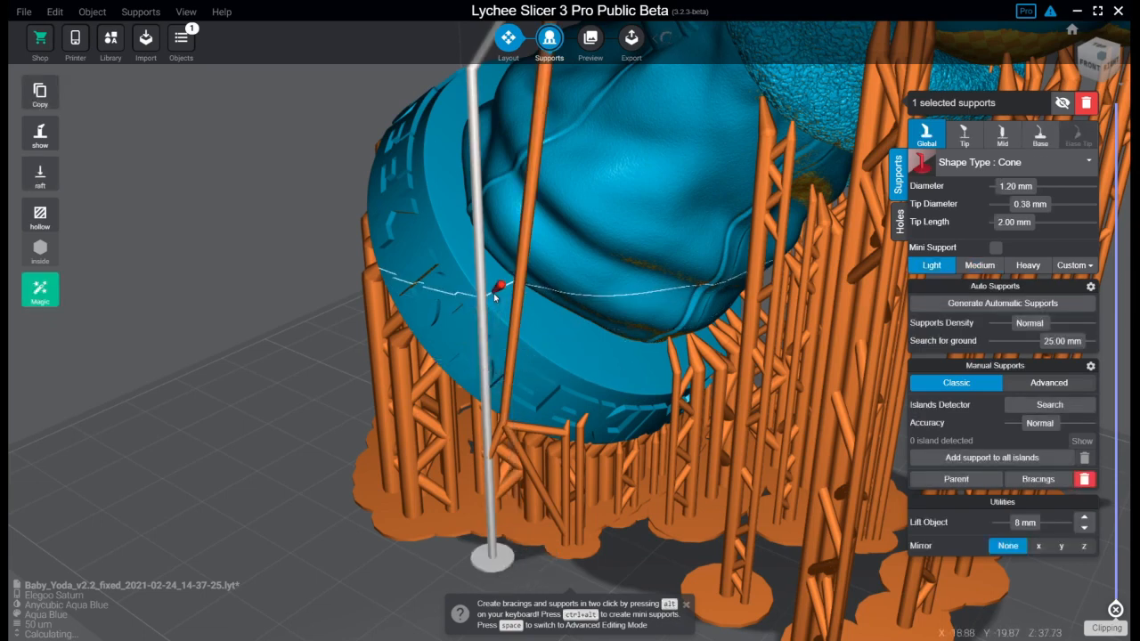
key(2)
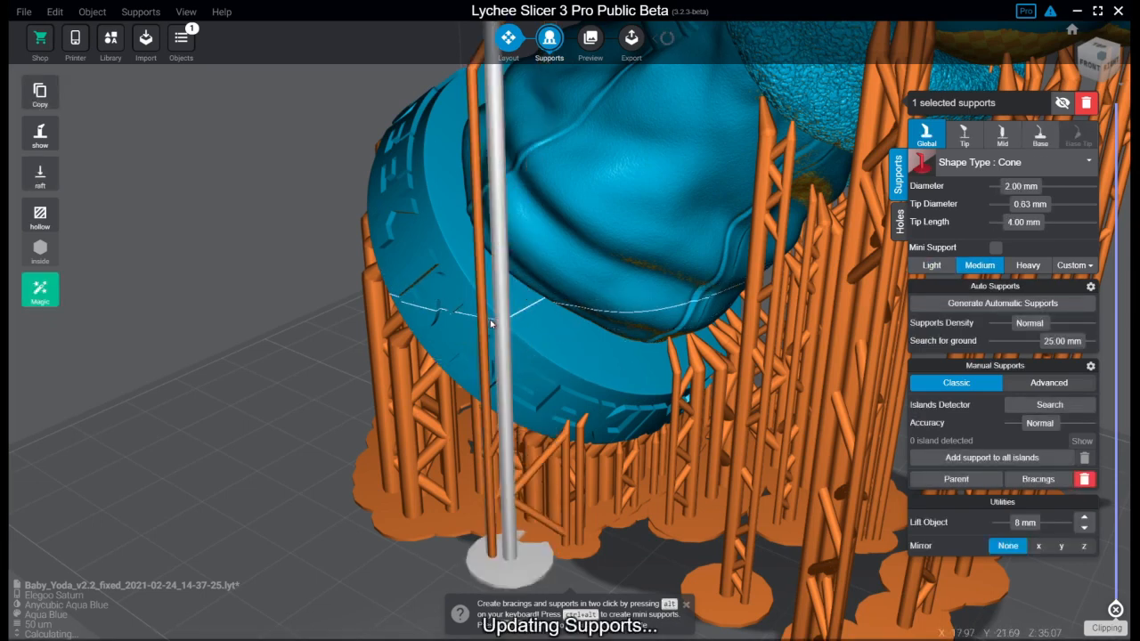
Add manual bracings at several heights between the thin raised-arm support and its thicker neighbour, and brace the pair to the support behind
alt+click(501, 375)
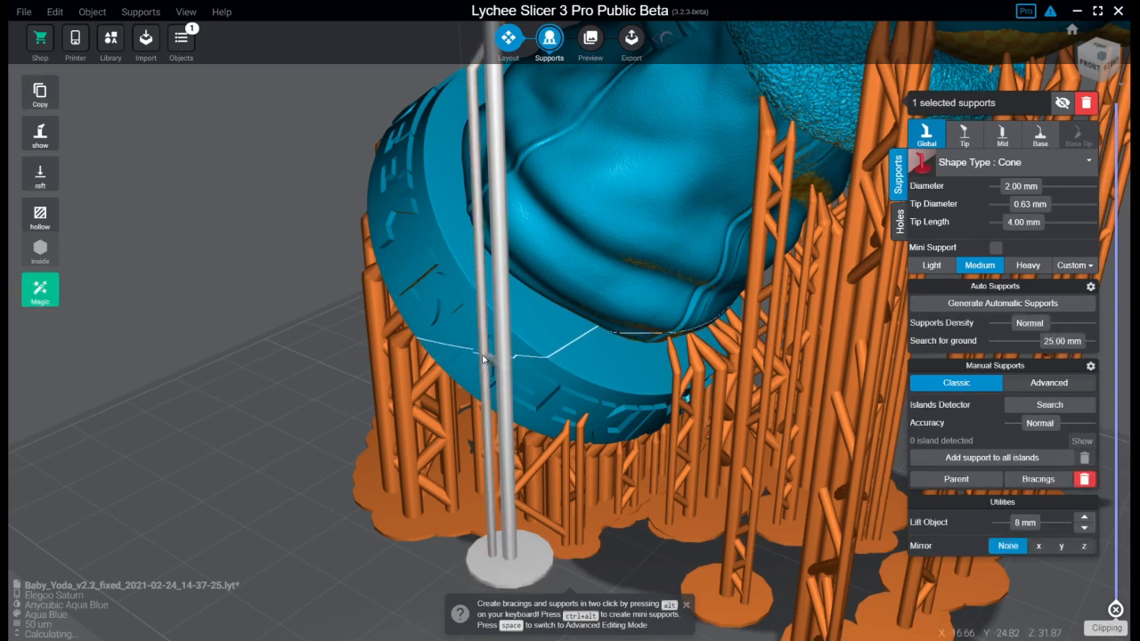
alt+click(481, 212)
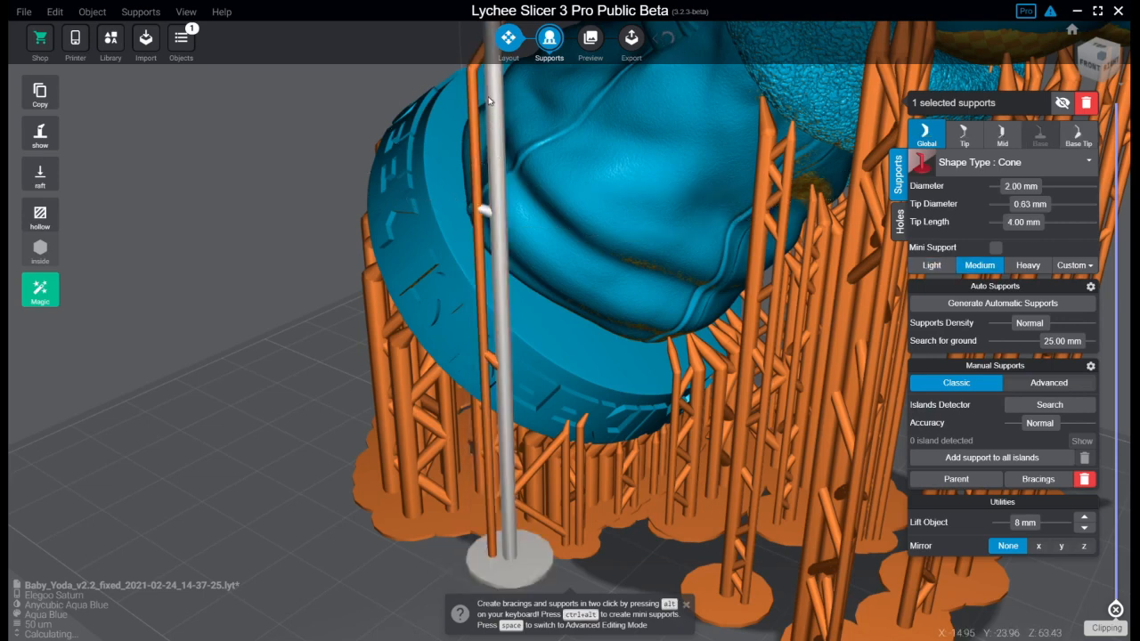
alt+click(472, 75)
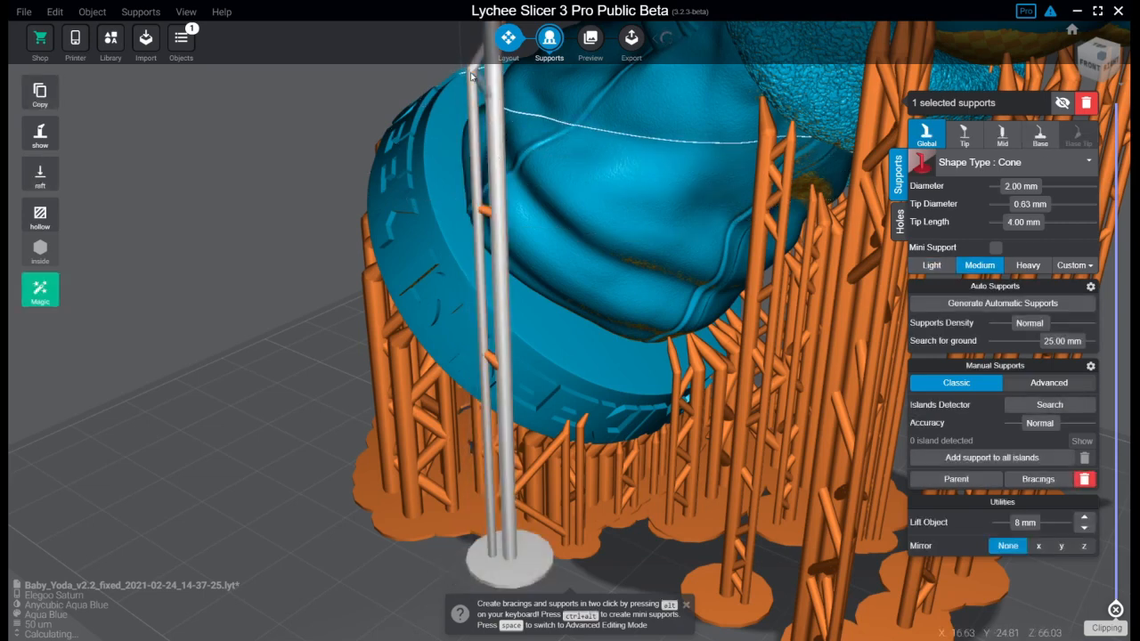
click(510, 496)
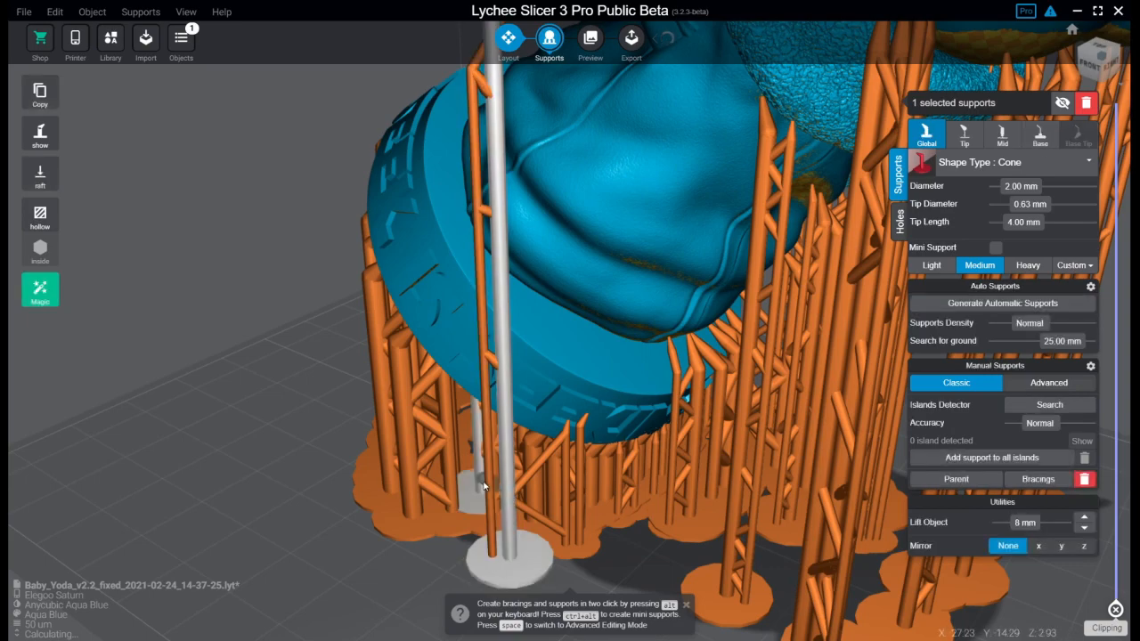
click(485, 487)
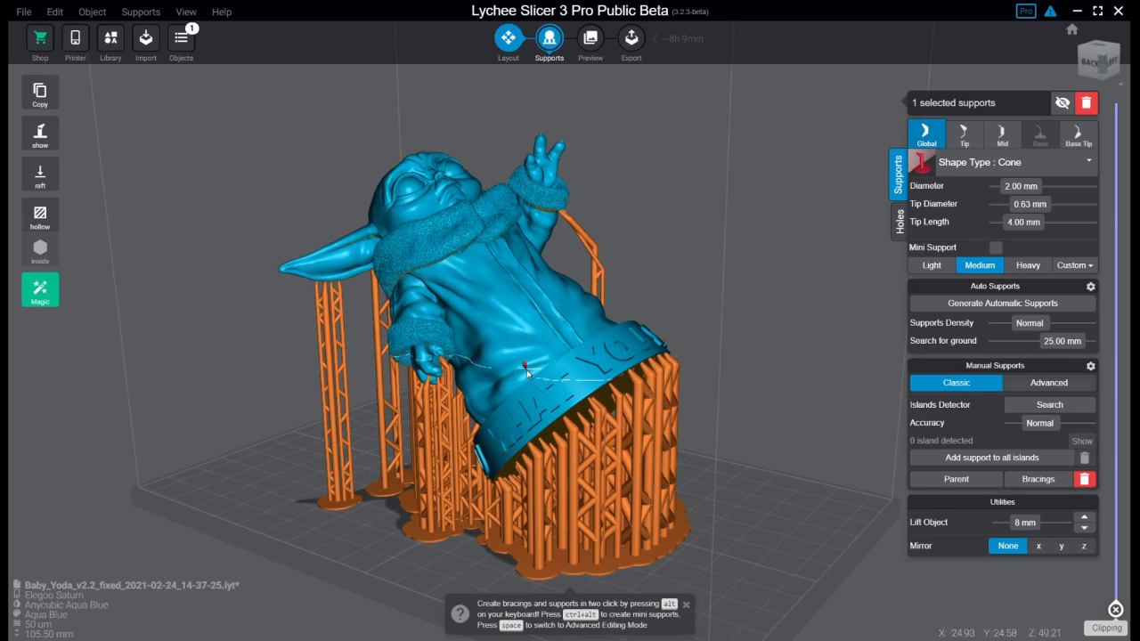
Preview the sliced figure and examine its layer cross-sections from the build plate up to the full height
click(590, 37)
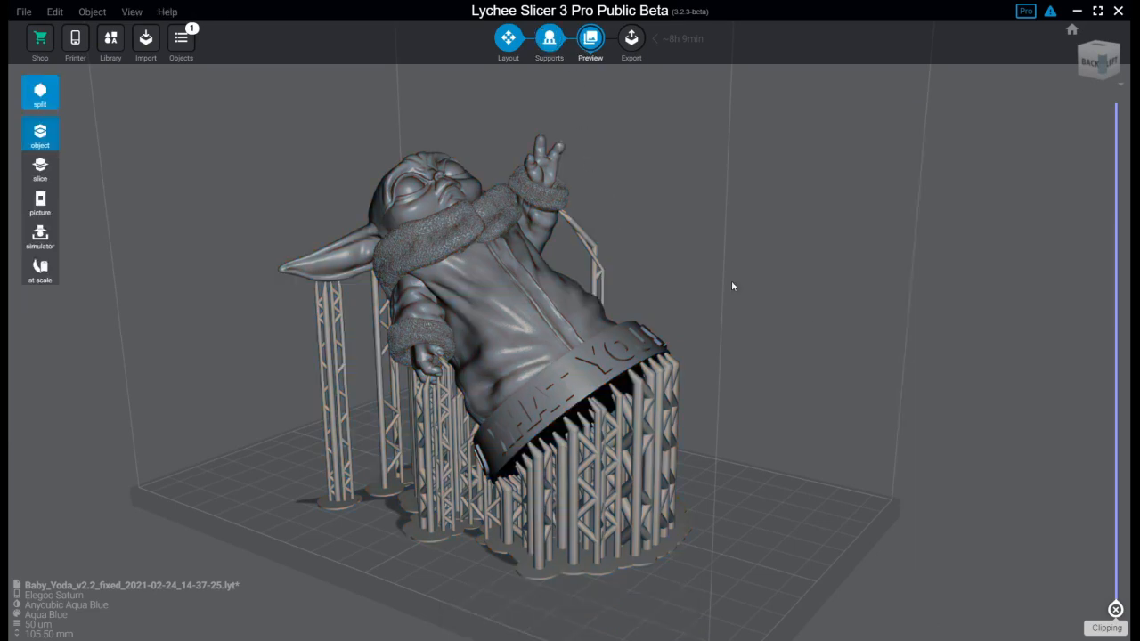
drag(1115, 609, 1036, 199)
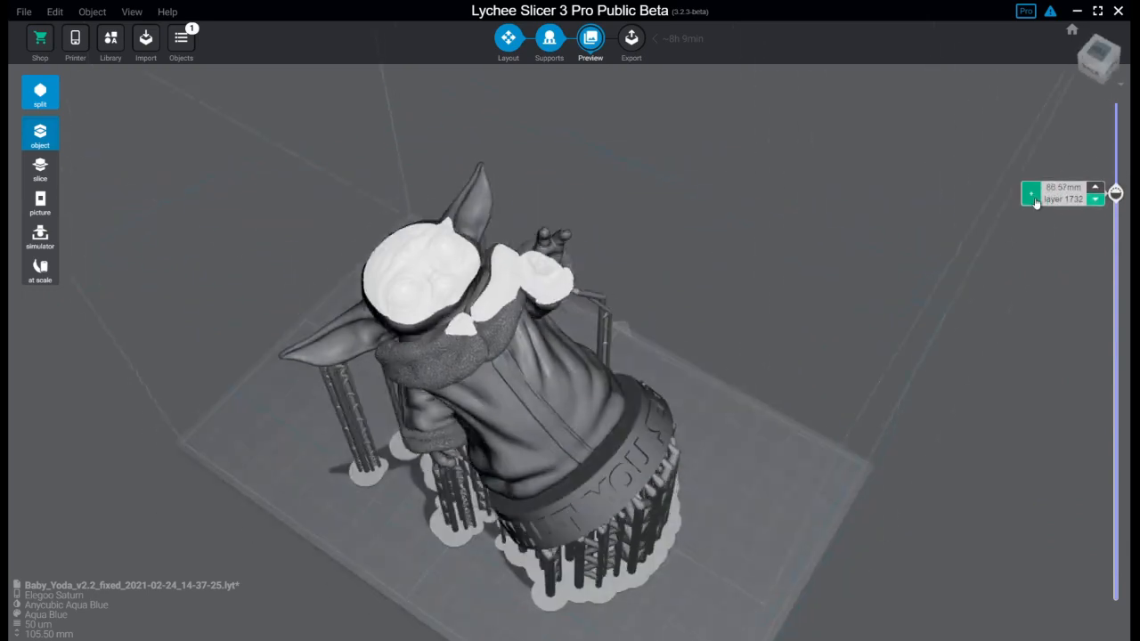
drag(1115, 193, 1115, 105)
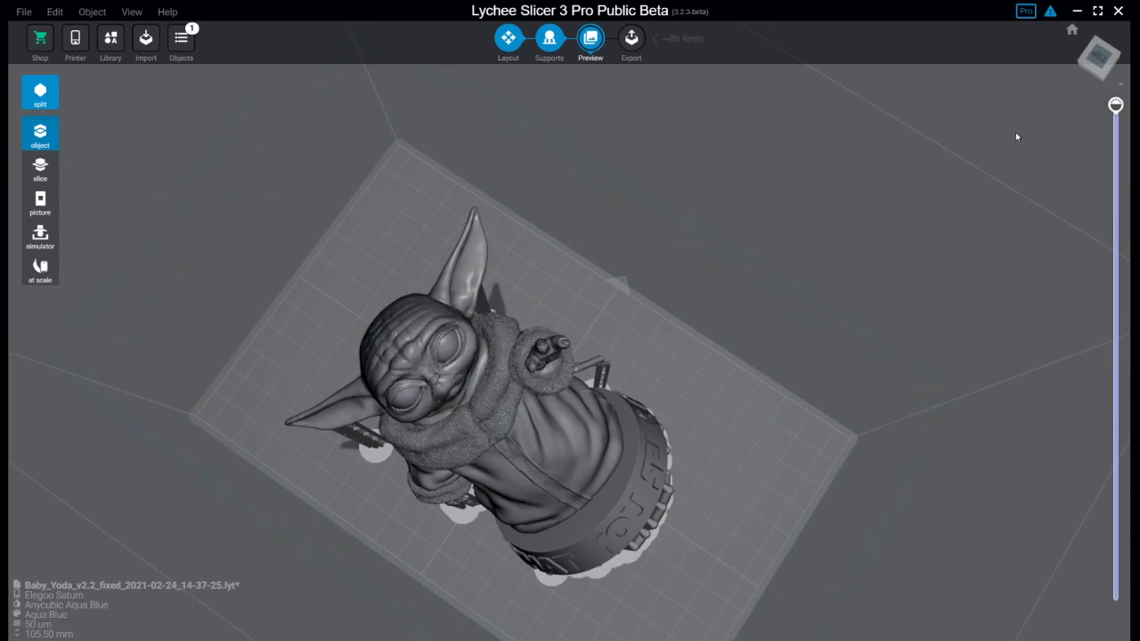
Show the print in the printer simulator and examine the complete supported figure hanging from the build plate
click(40, 236)
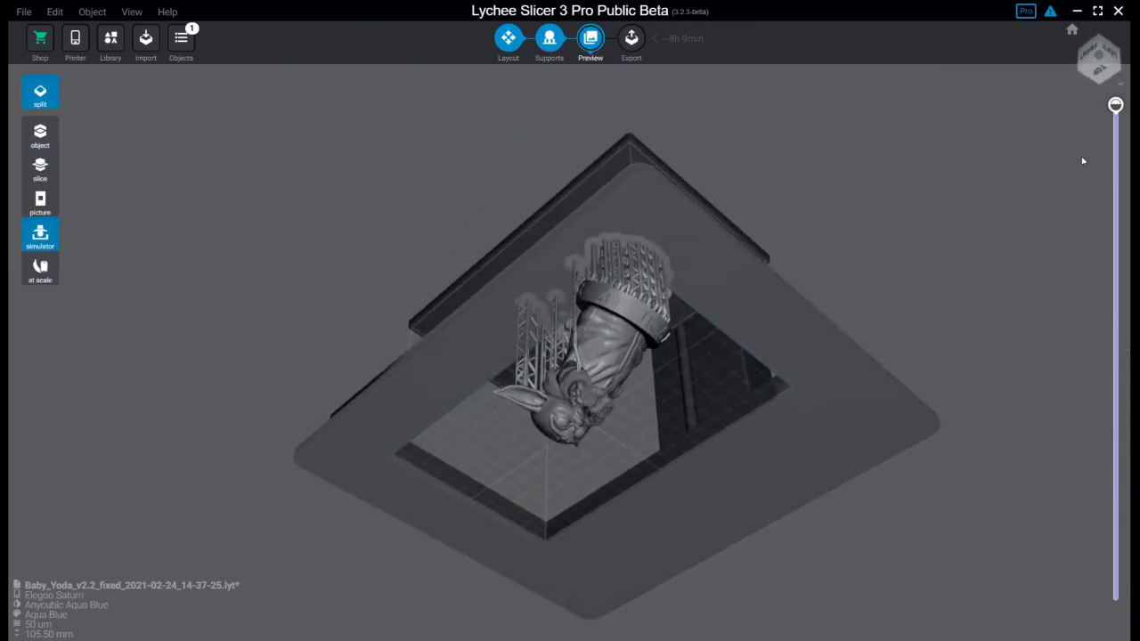
drag(1116, 105, 1082, 104)
right_drag(664, 125, 715, 199)
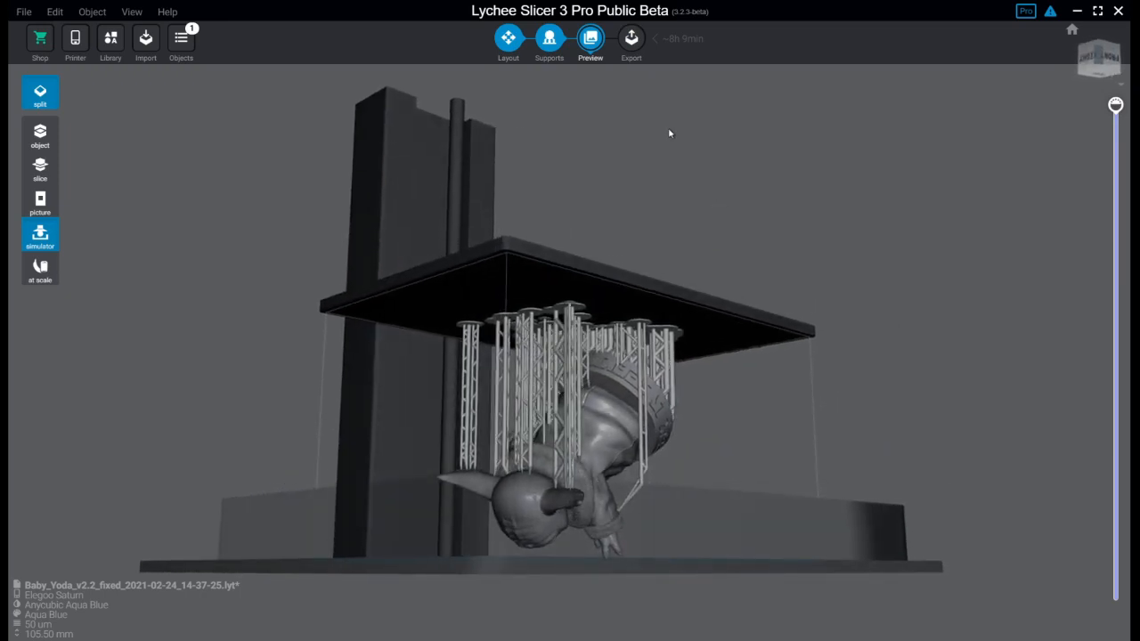